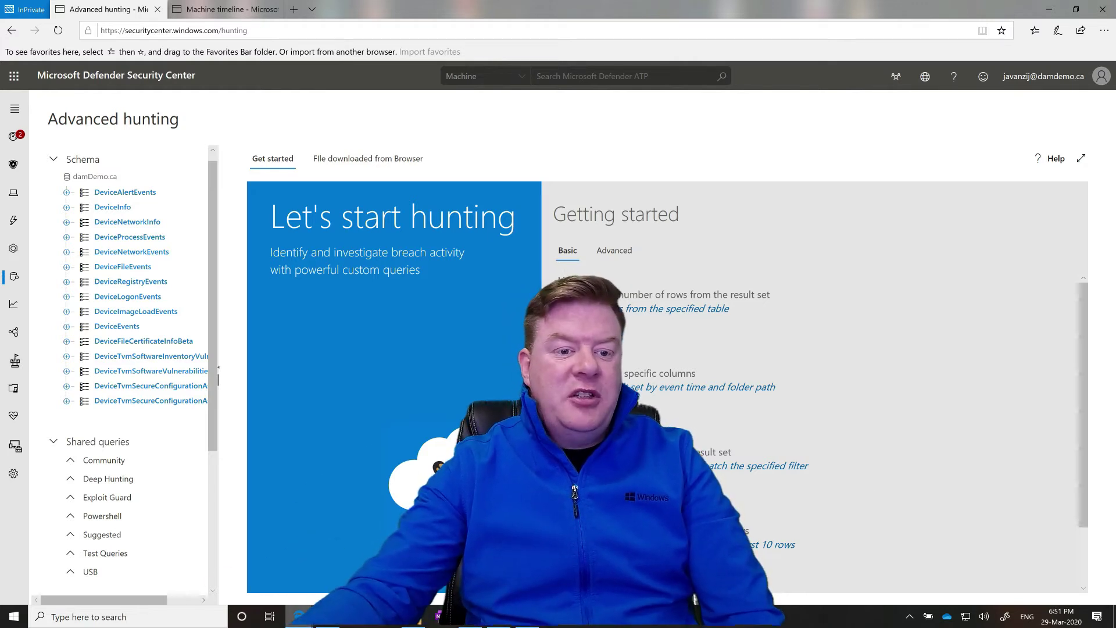
- Switch to the GitHub browser window and look through the query folders of the WindowsDefenderATP-Hunting-Queries repository
{"action": "mouse_move", "coordinate": [299, 616]}
{"action": "left_click", "coordinate": [254, 584]}
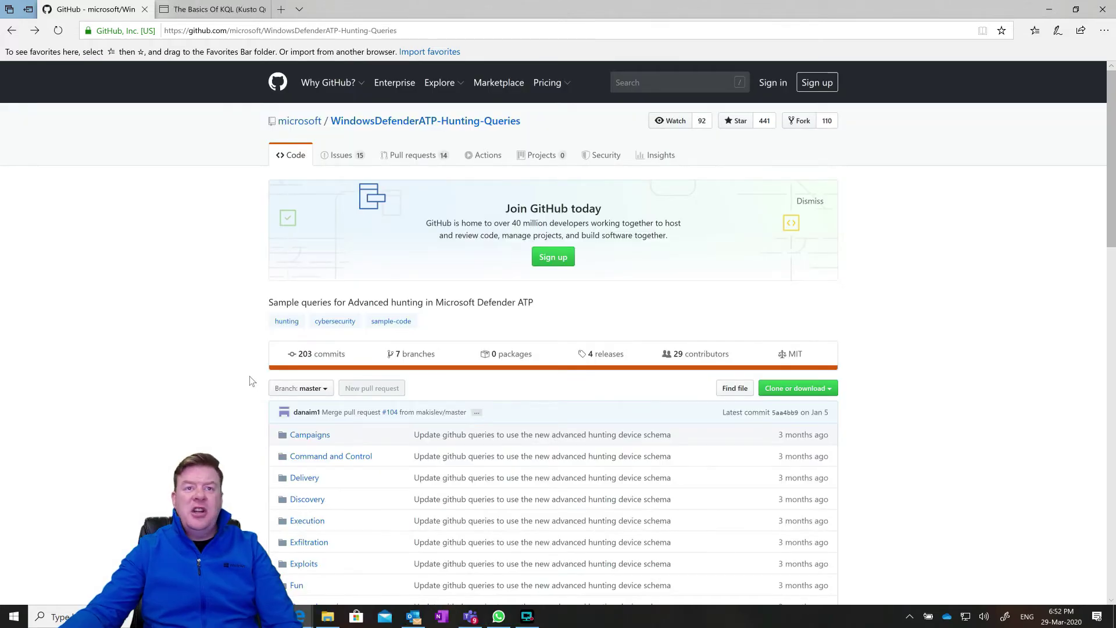
{"action": "left_click_drag", "start_coordinate": [1112, 167], "coordinate": [1014, 254]}
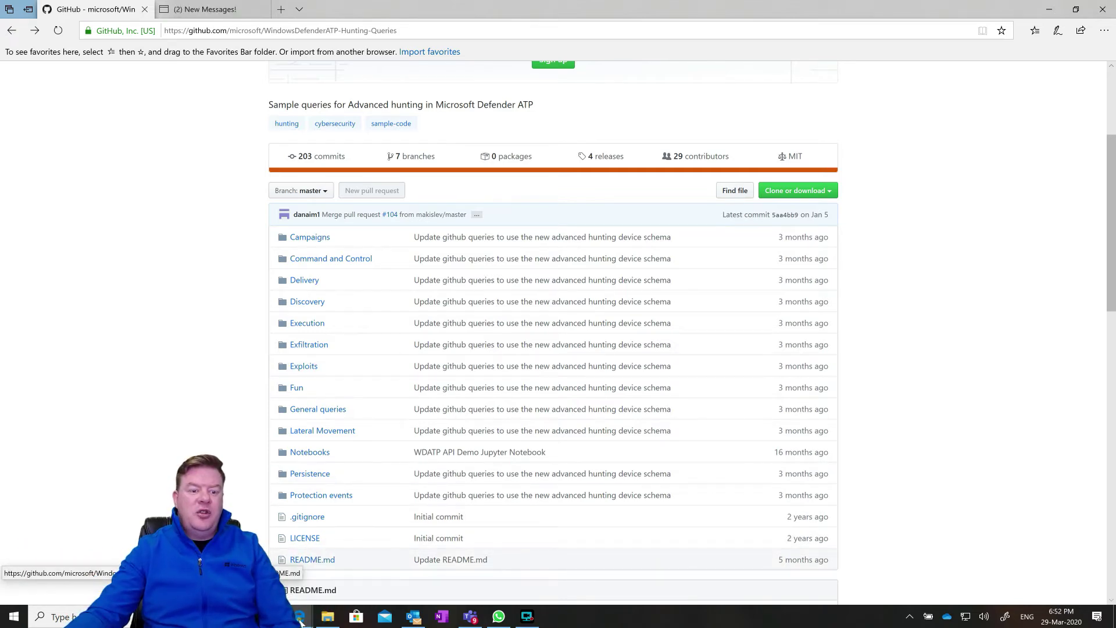
- Return to Advanced hunting in Microsoft Defender Security Center and examine the result columns of the "File downloaded from Browser" query
{"action": "mouse_move", "coordinate": [299, 616]}
{"action": "left_click", "coordinate": [324, 592]}
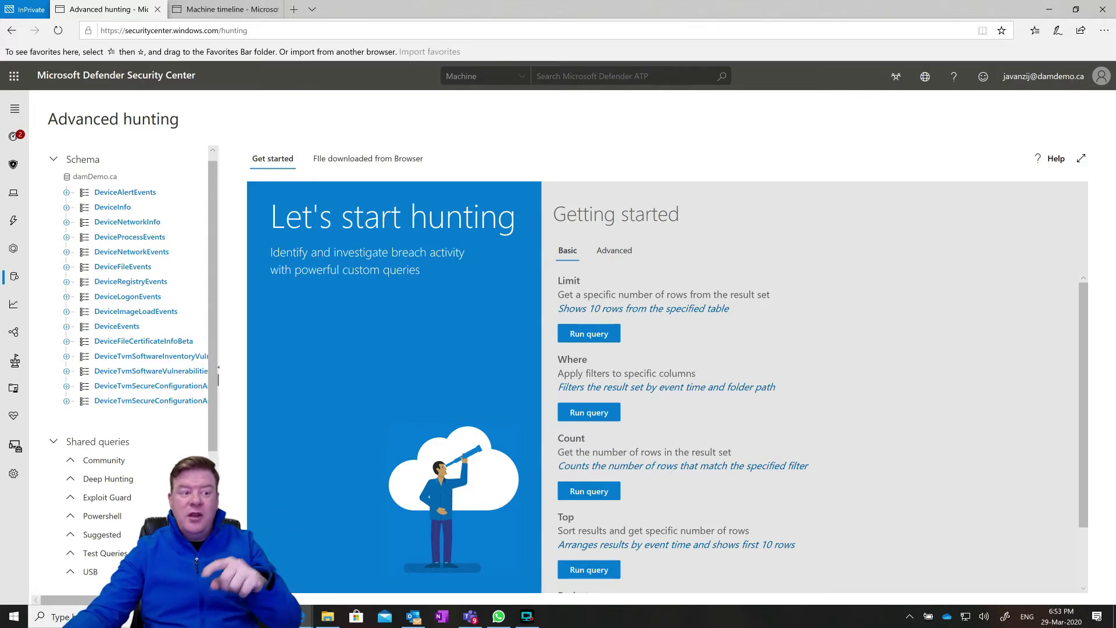
{"action": "scroll", "coordinate": [217, 408], "scroll_direction": "down", "scroll_amount": 3}
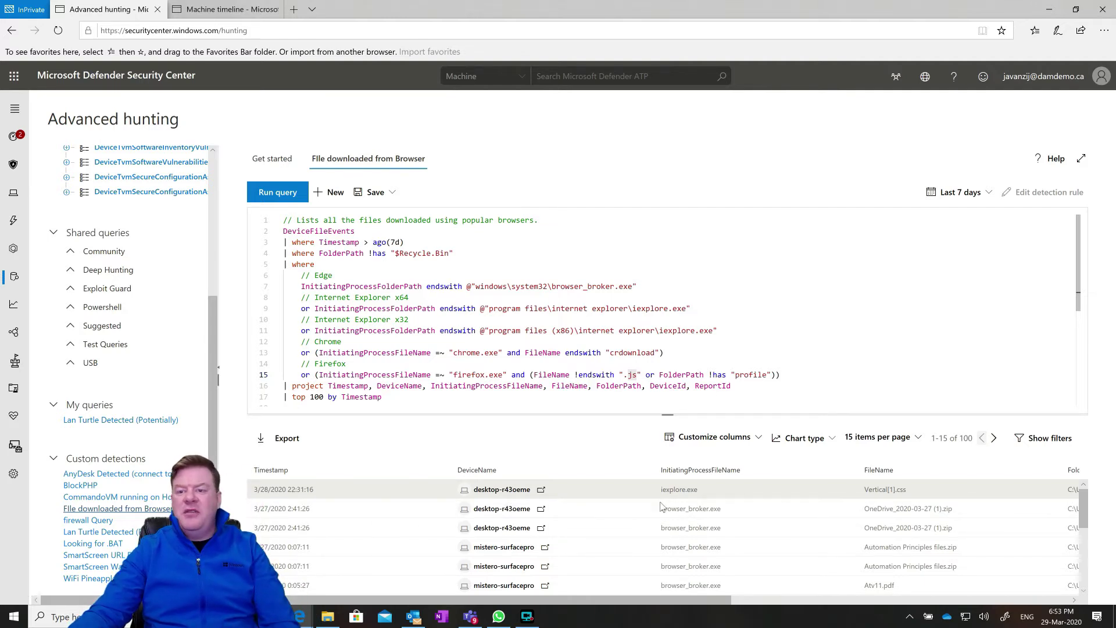
{"action": "left_click_drag", "start_coordinate": [547, 598], "coordinate": [734, 606]}
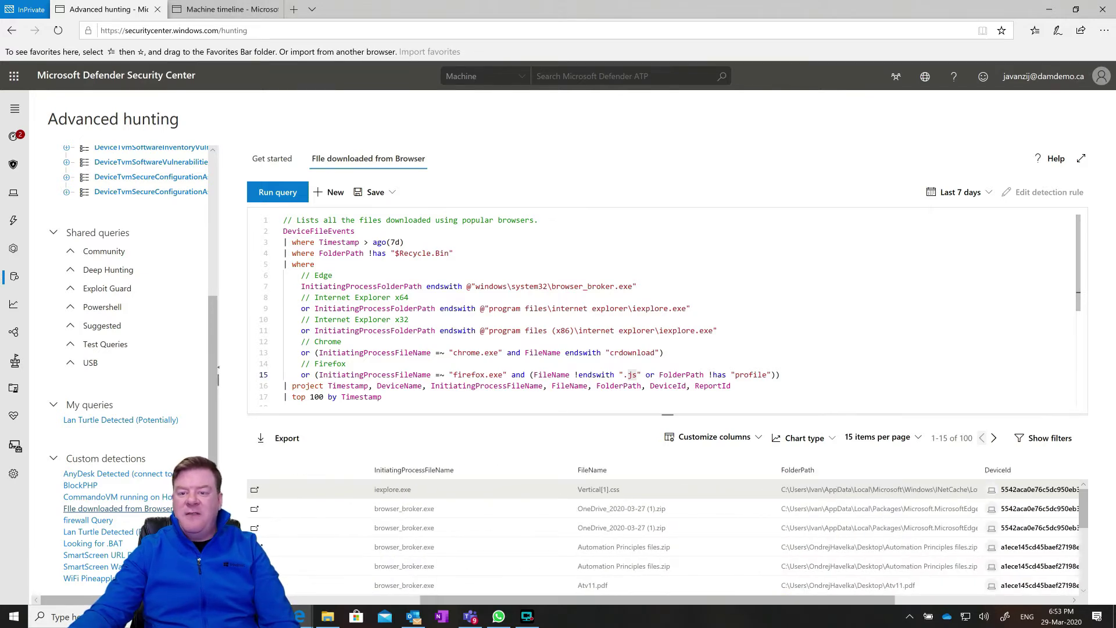
{"action": "left_click_drag", "start_coordinate": [610, 600], "coordinate": [379, 594]}
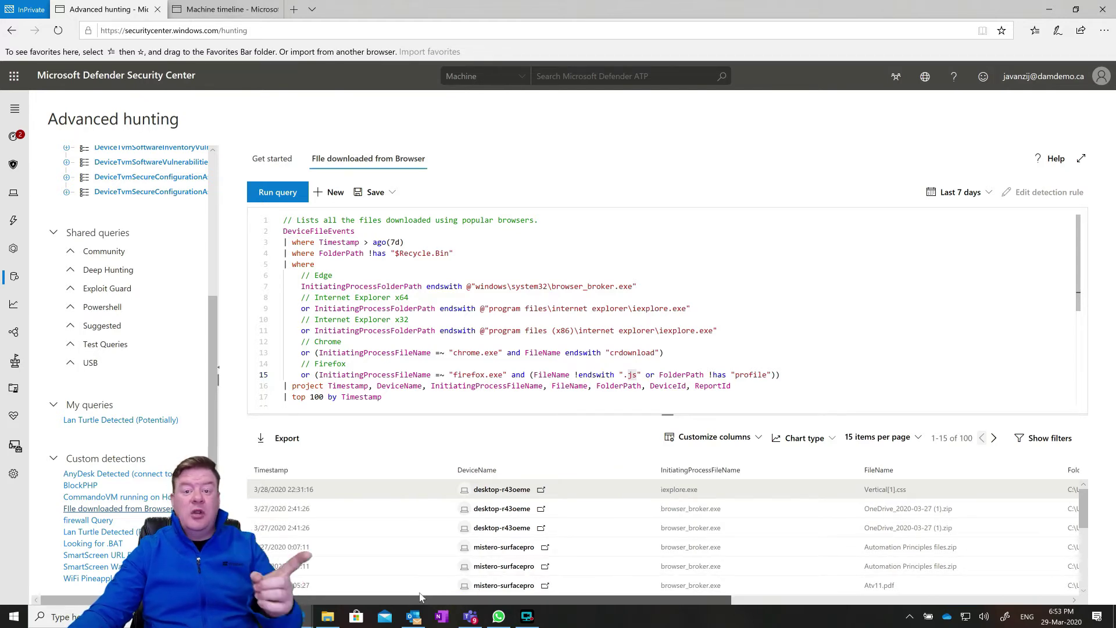
{"action": "left_click_drag", "start_coordinate": [459, 597], "coordinate": [484, 598]}
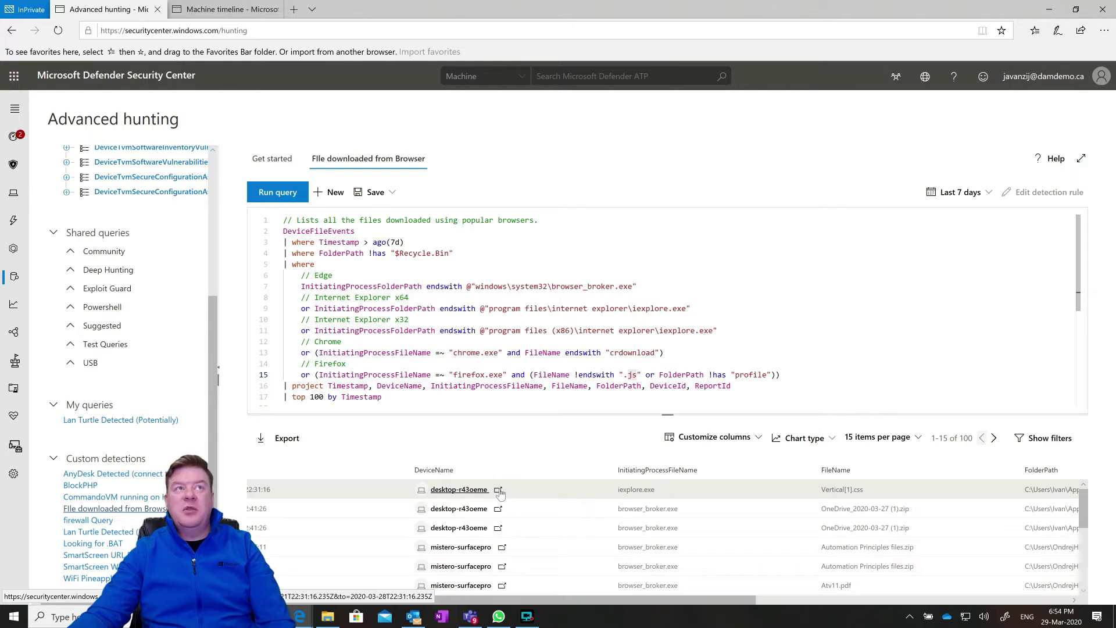
- Switch to the desktop-r43oeme machine timeline and inspect the folder path and signer in the Vertical[1].css file creation event
{"action": "left_click", "coordinate": [258, 10]}
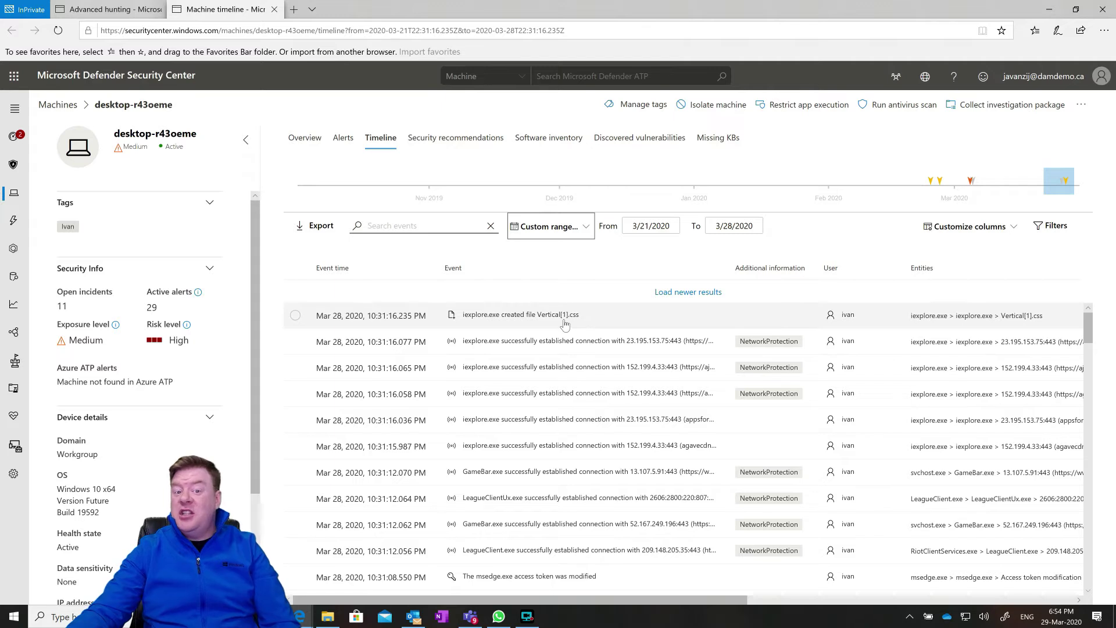
{"action": "left_click", "coordinate": [295, 317]}
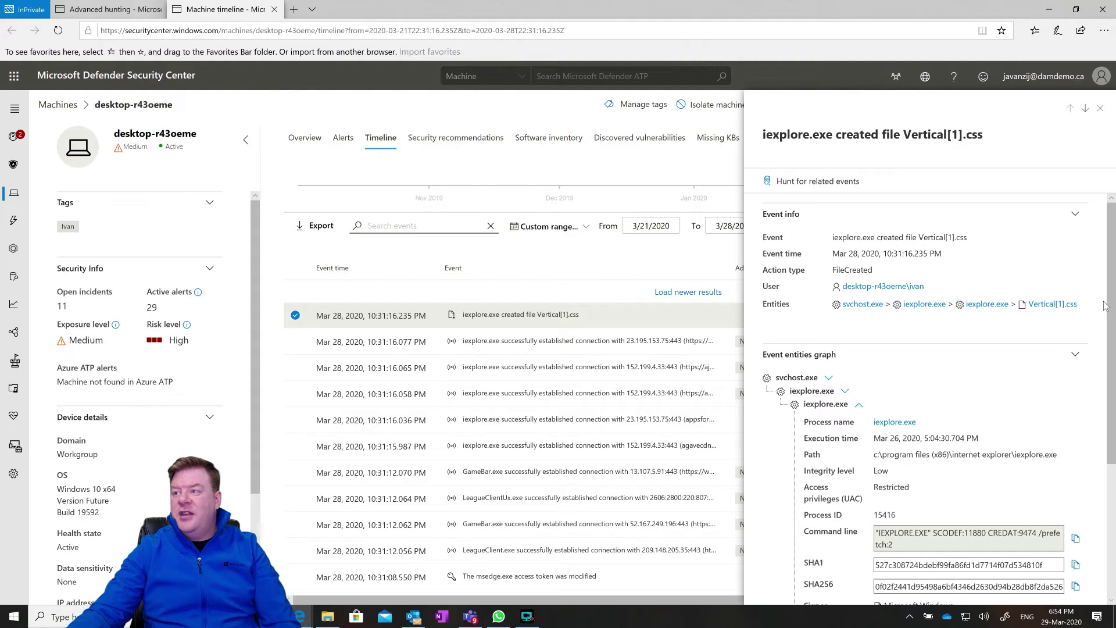
{"action": "left_click_drag", "start_coordinate": [1113, 340], "coordinate": [1099, 472]}
{"action": "left_click_drag", "start_coordinate": [1005, 509], "coordinate": [873, 494]}
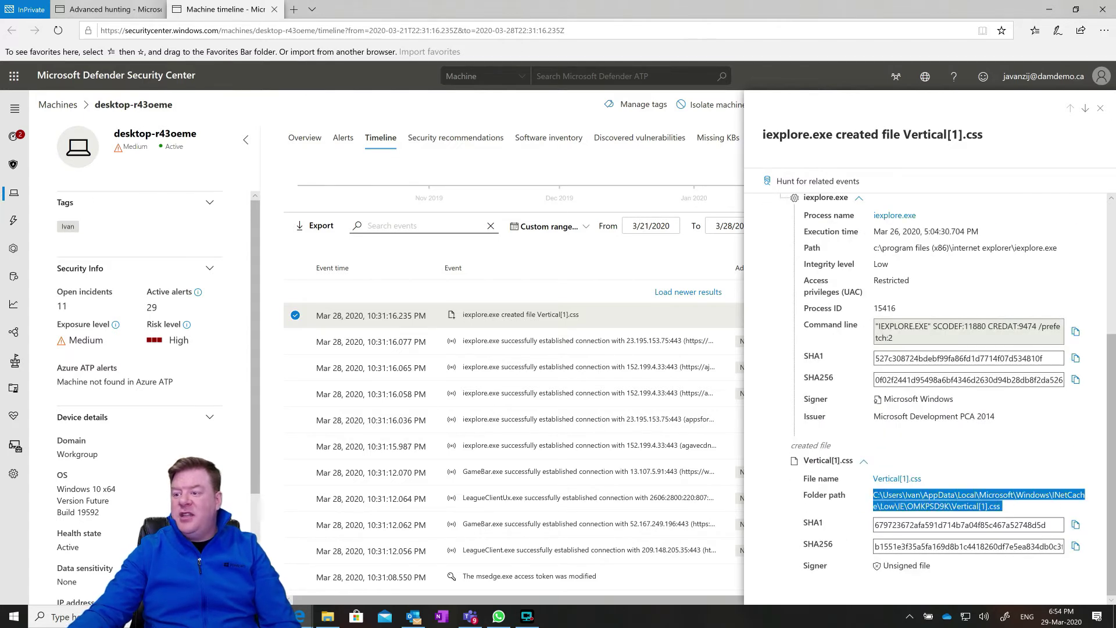
{"action": "triple_click", "coordinate": [898, 567]}
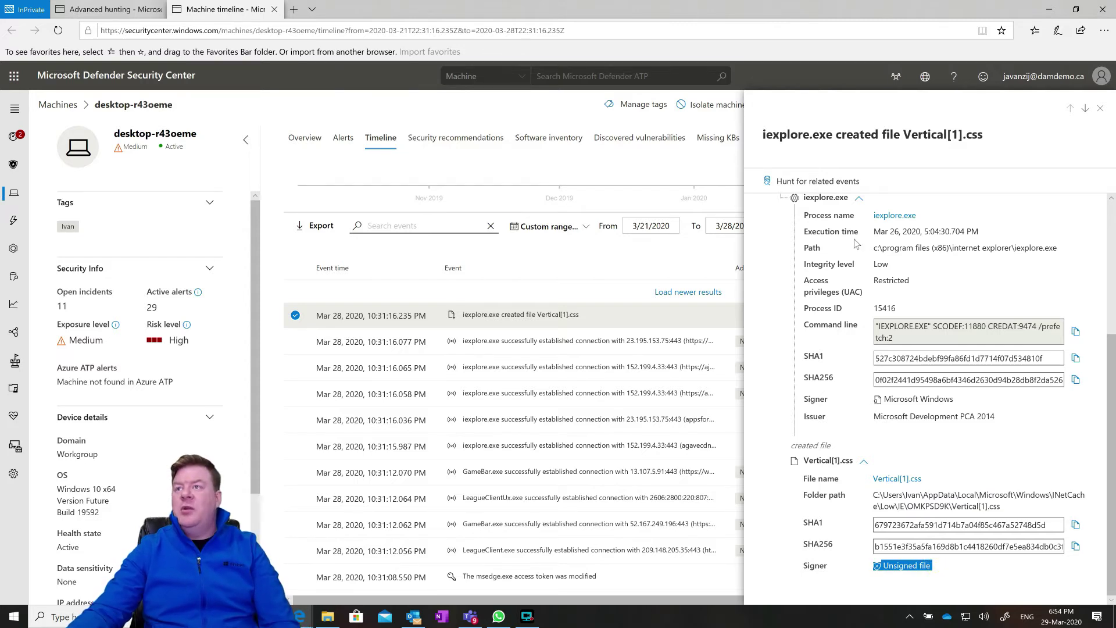
- Open the full file page for Vertical[1].css and examine its worldwide file prevalence
{"action": "left_click", "coordinate": [905, 481]}
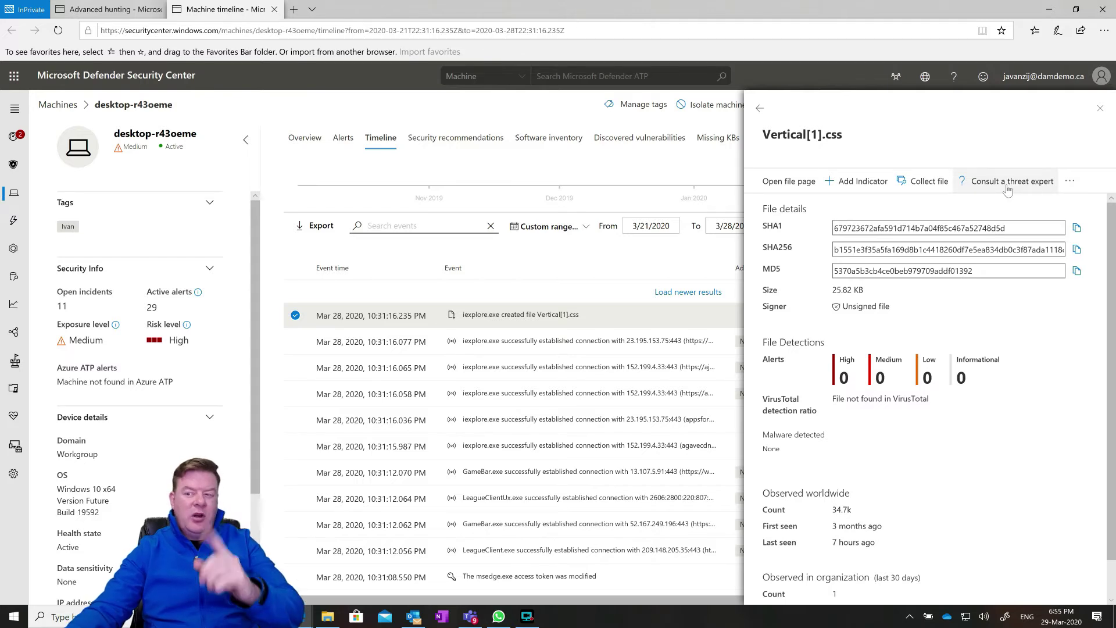
{"action": "left_click", "coordinate": [796, 184]}
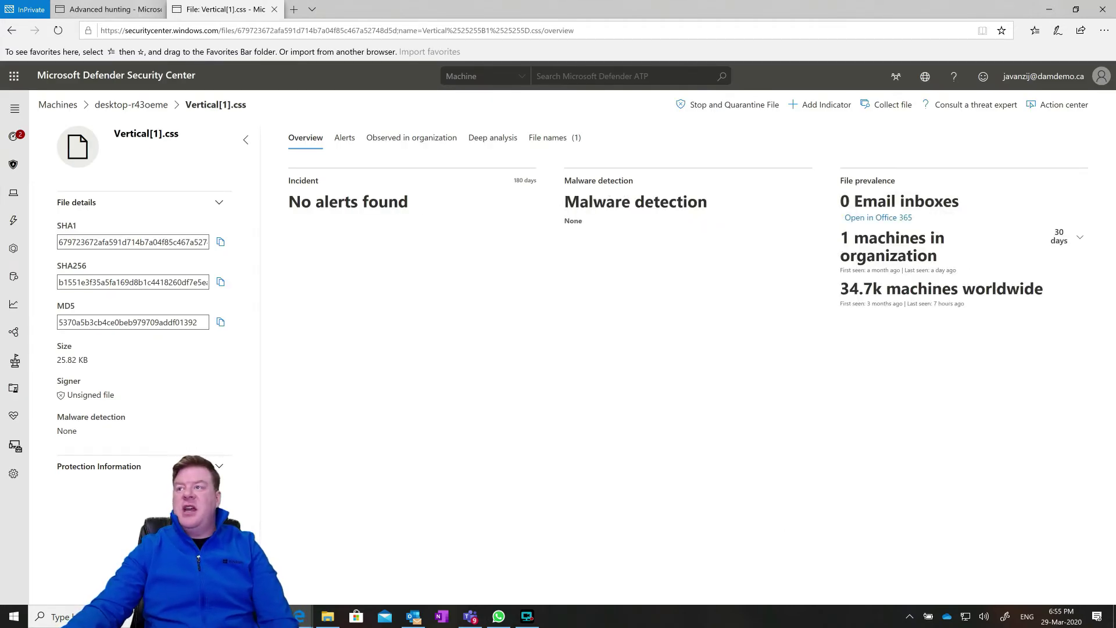
{"action": "left_click_drag", "start_coordinate": [843, 290], "coordinate": [1027, 300]}
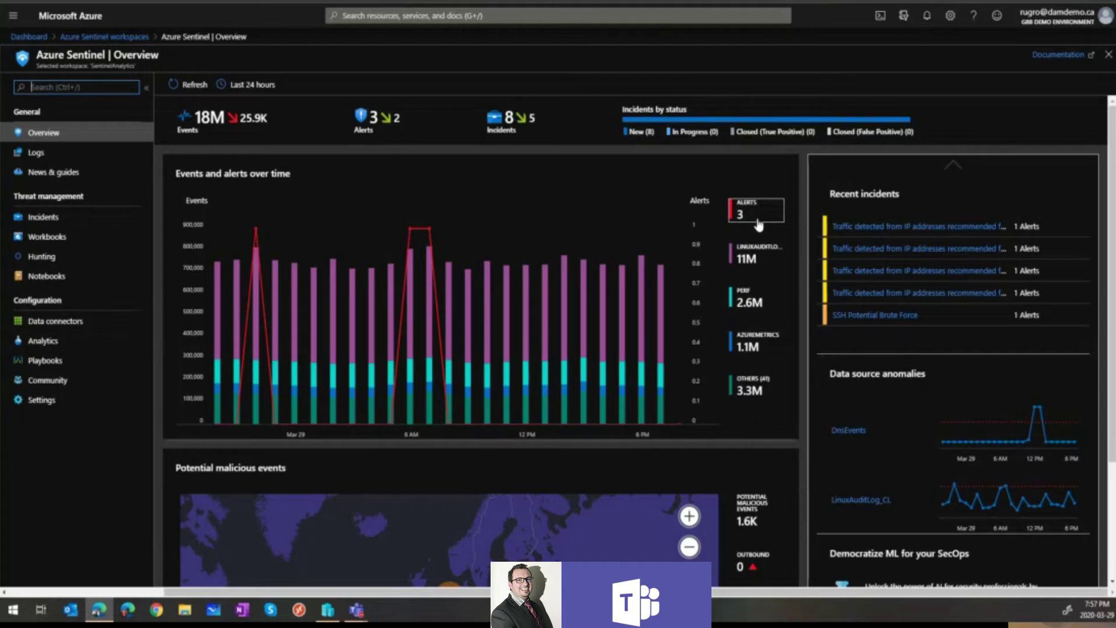
- Find Microsoft Defender Advanced Threat Protection (Preview) among Azure Sentinel's data connectors and open its connector page
{"action": "left_click", "coordinate": [114, 323]}
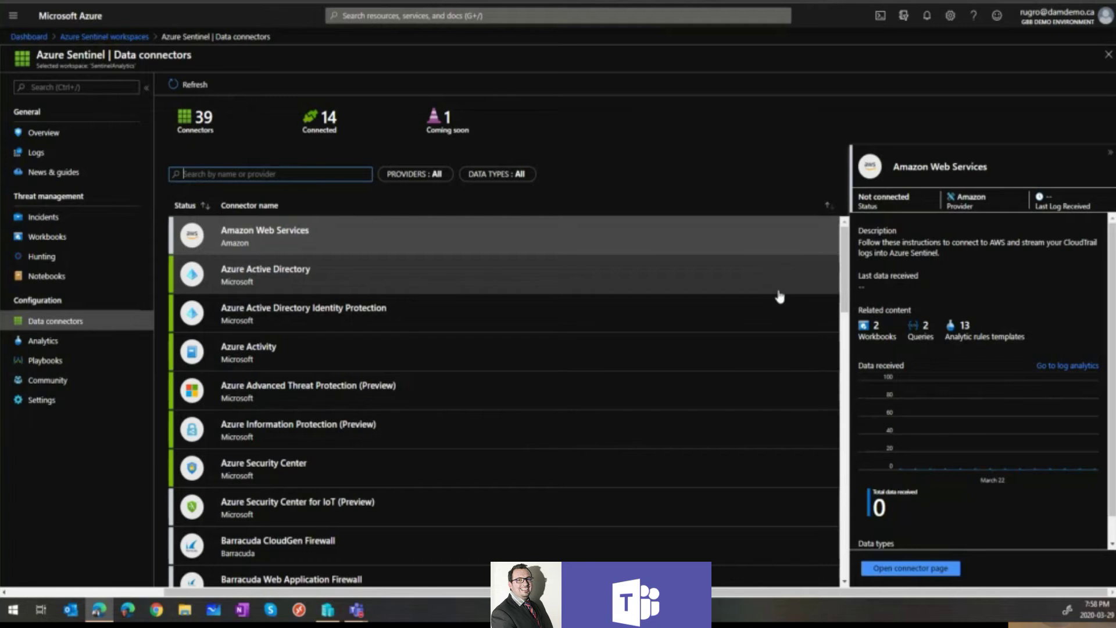
{"action": "scroll", "coordinate": [785, 300], "scroll_direction": "down", "scroll_amount": 2}
{"action": "scroll", "coordinate": [785, 299], "scroll_direction": "down", "scroll_amount": 1}
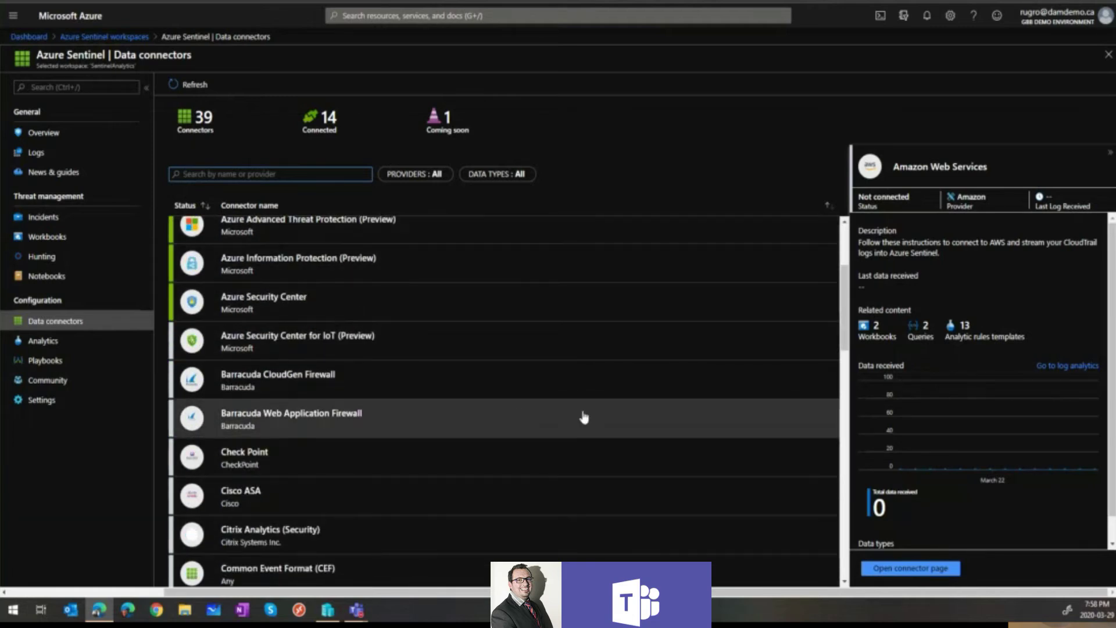
{"action": "scroll", "coordinate": [672, 414], "scroll_direction": "down", "scroll_amount": 7}
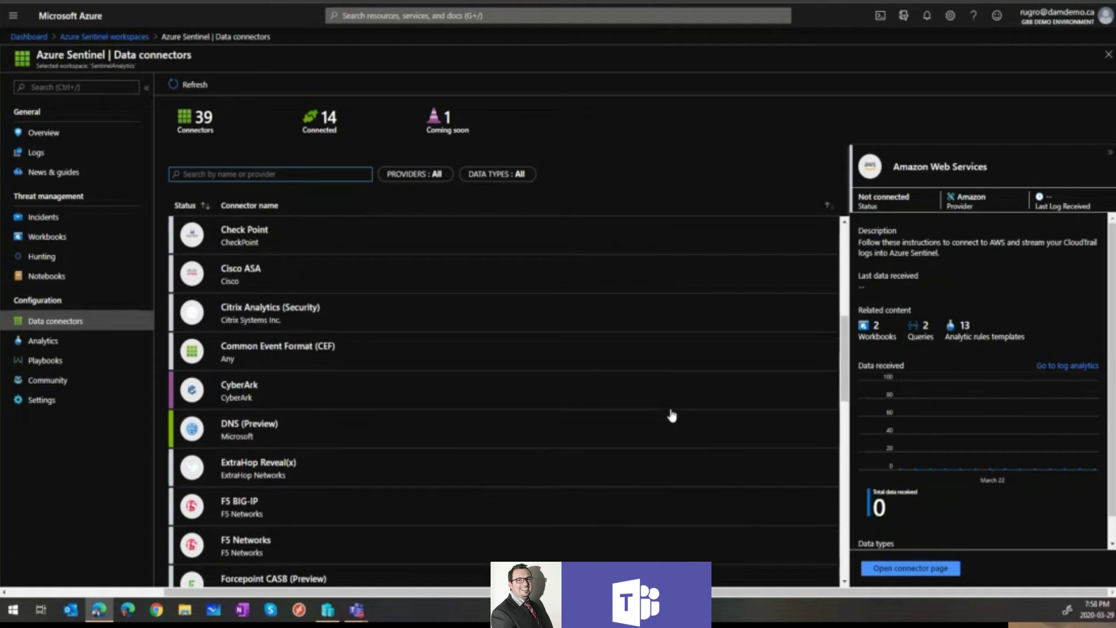
{"action": "scroll", "coordinate": [651, 417], "scroll_direction": "down", "scroll_amount": 7}
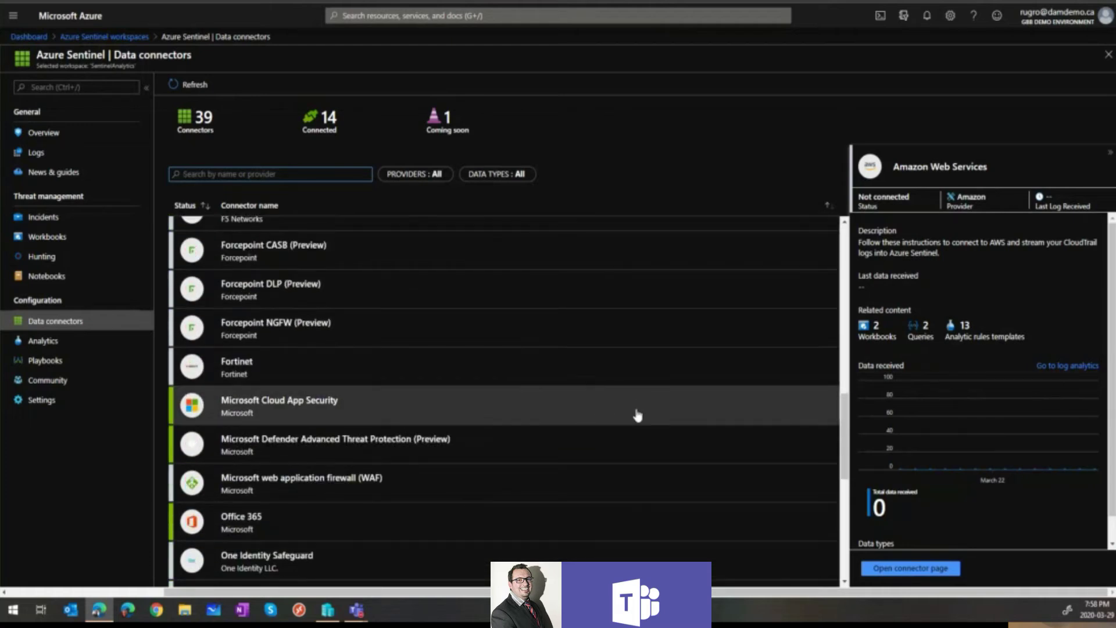
{"action": "scroll", "coordinate": [638, 419], "scroll_direction": "down", "scroll_amount": 1}
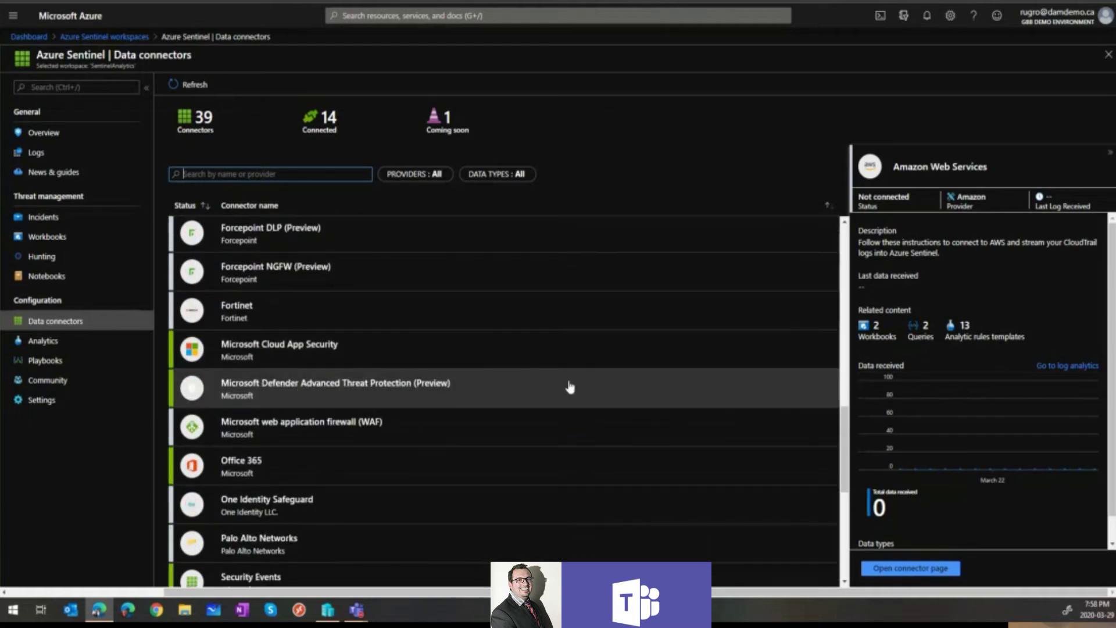
{"action": "left_click", "coordinate": [252, 390]}
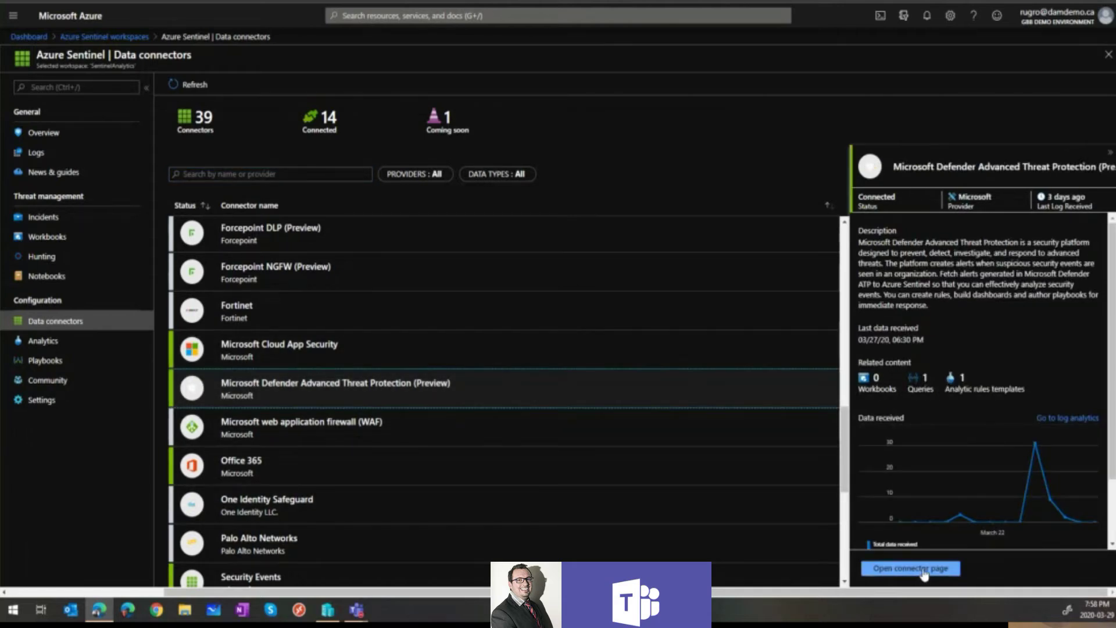
{"action": "left_click", "coordinate": [915, 569]}
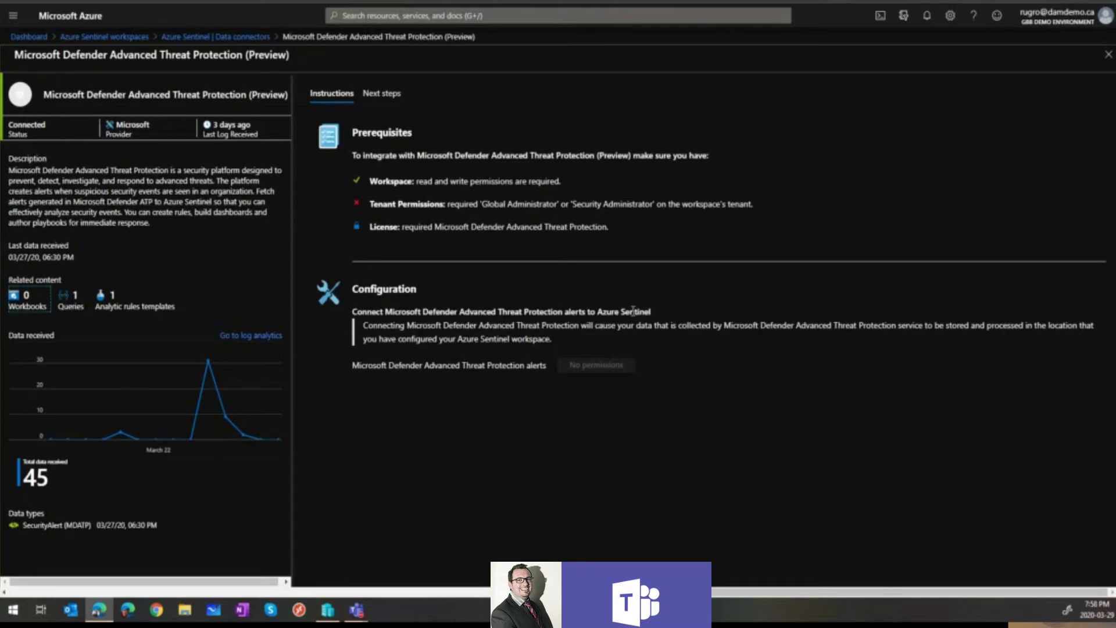
- Go back to the data connectors list and show the details of the Azure Active Directory connector
{"action": "left_click_drag", "start_coordinate": [686, 592], "coordinate": [161, 584]}
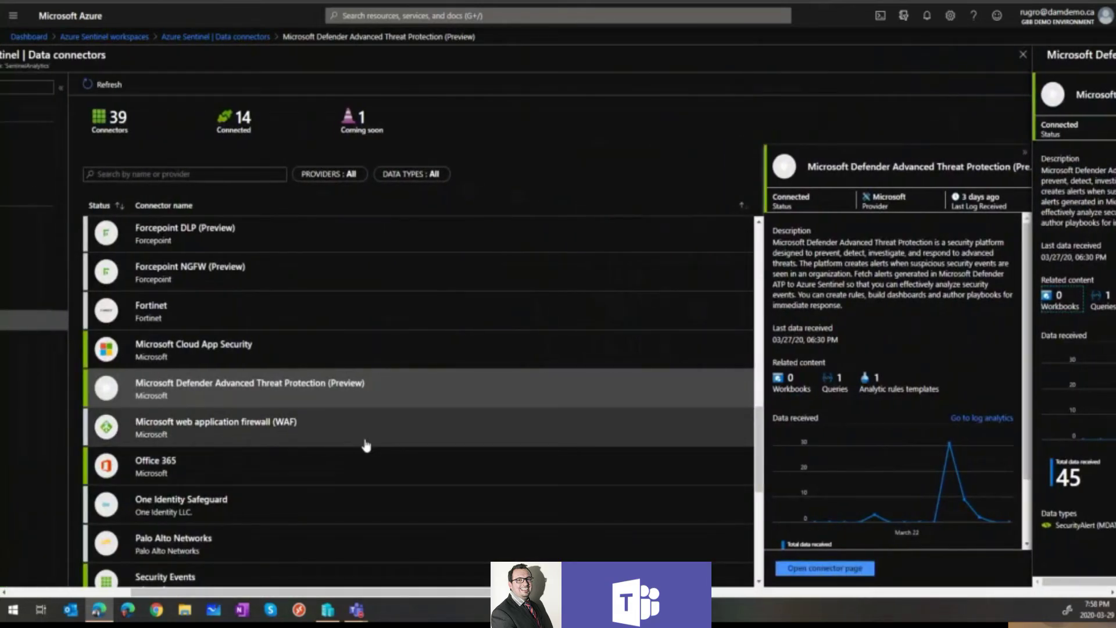
{"action": "scroll", "coordinate": [407, 436], "scroll_direction": "up", "scroll_amount": 2}
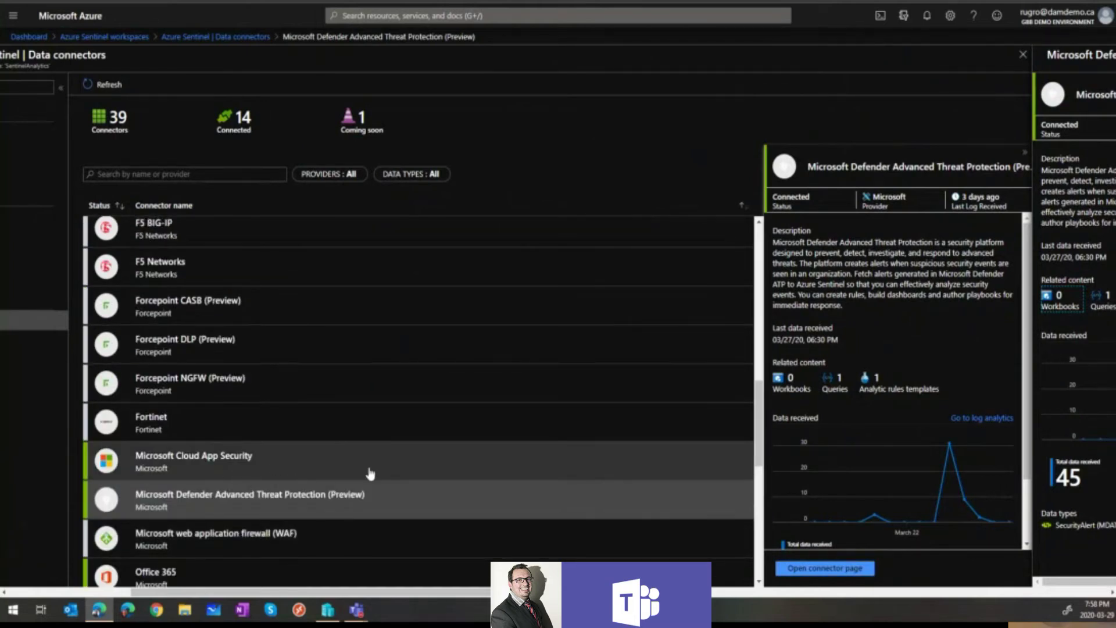
{"action": "scroll", "coordinate": [368, 473], "scroll_direction": "down", "scroll_amount": 1}
{"action": "scroll", "coordinate": [369, 473], "scroll_direction": "up", "scroll_amount": 10}
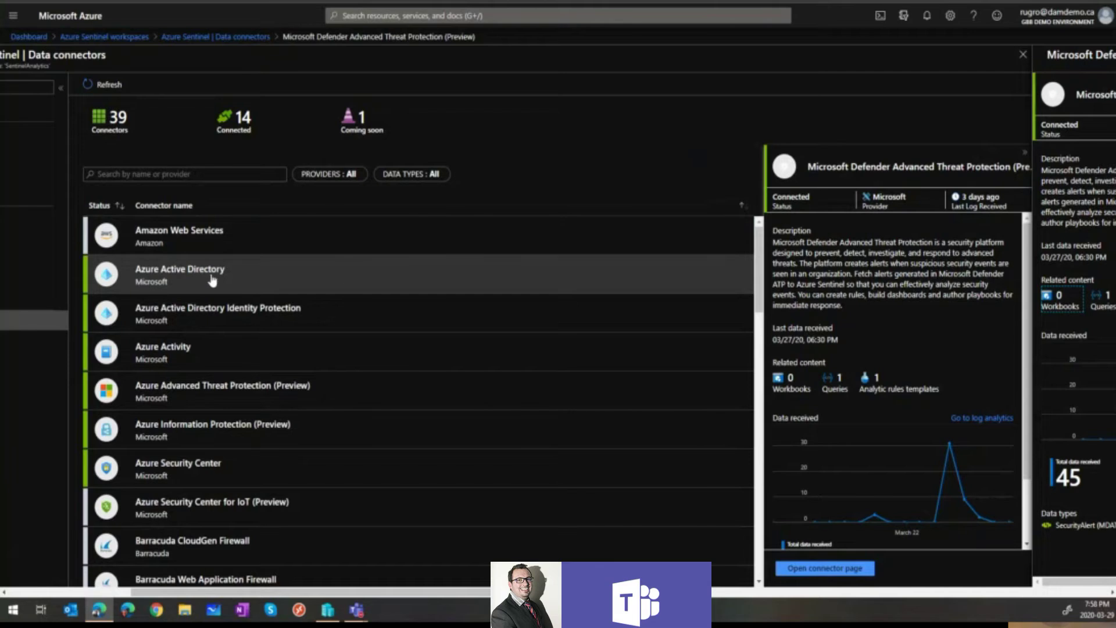
{"action": "left_click", "coordinate": [507, 280]}
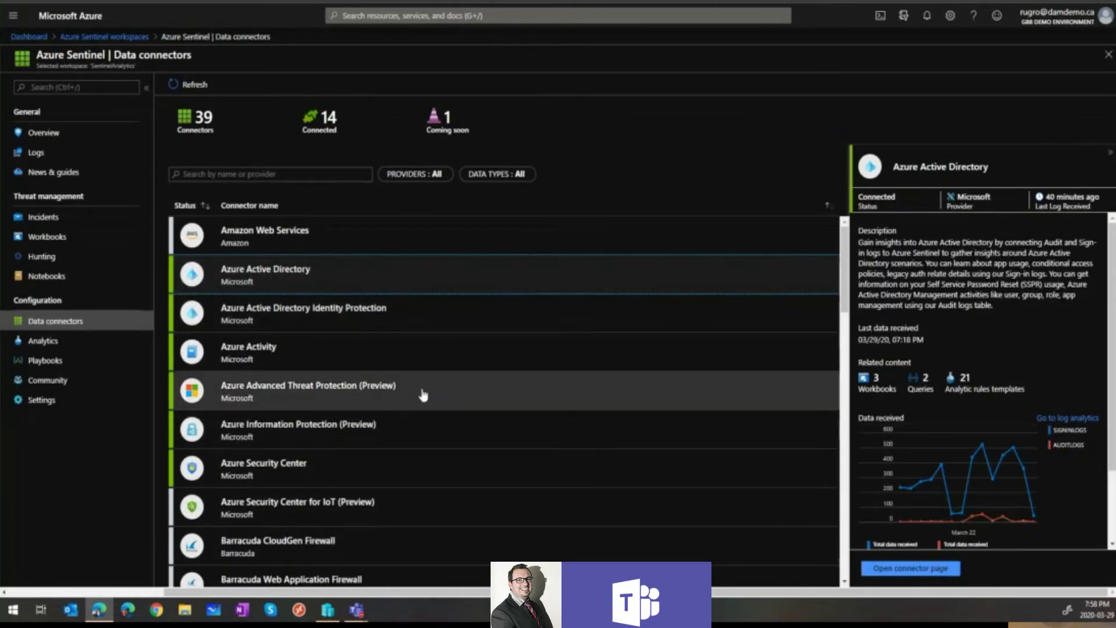
- Look through the remaining Microsoft and third-party data connectors, from the Azure services down to Syslog
{"action": "scroll", "coordinate": [454, 499], "scroll_direction": "down", "scroll_amount": 1}
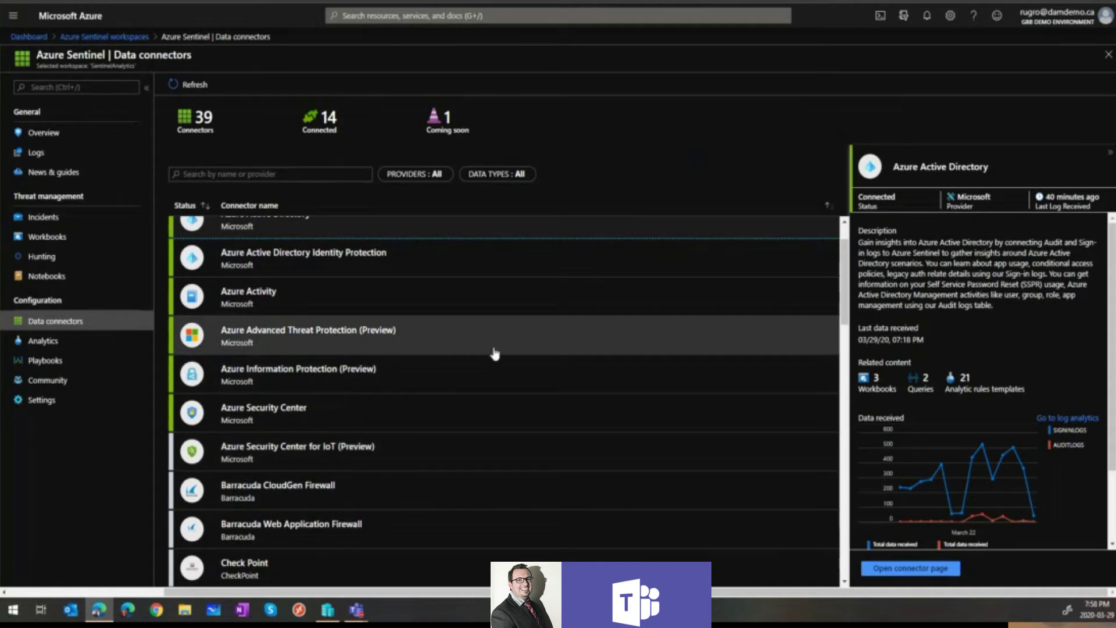
{"action": "scroll", "coordinate": [523, 395], "scroll_direction": "down", "scroll_amount": 3}
{"action": "scroll", "coordinate": [533, 403], "scroll_direction": "down", "scroll_amount": 2}
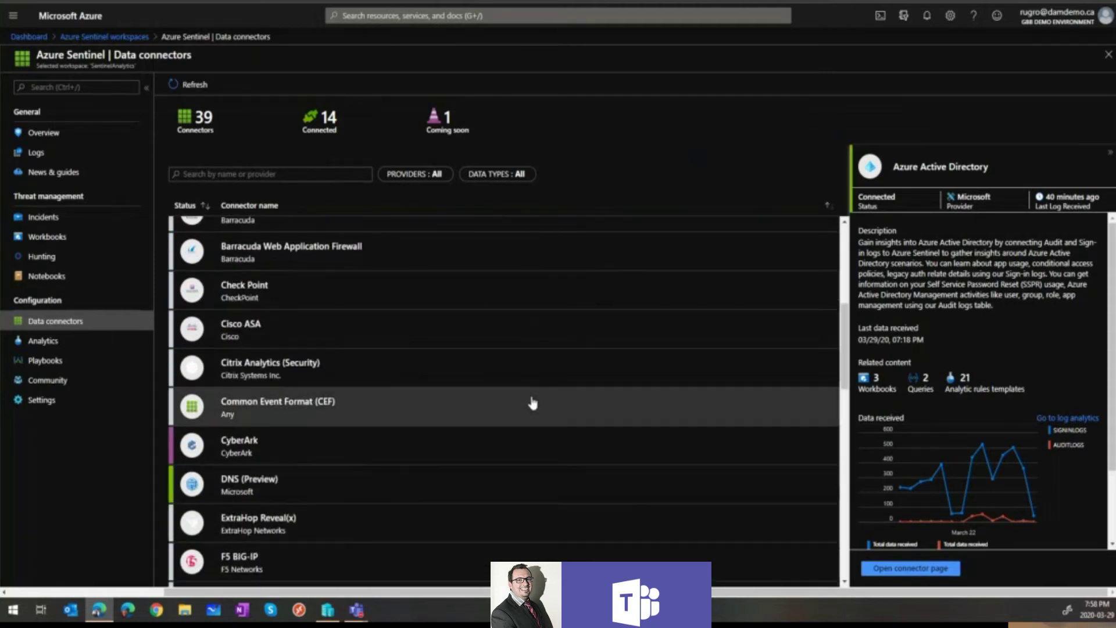
{"action": "scroll", "coordinate": [532, 403], "scroll_direction": "up", "scroll_amount": 1}
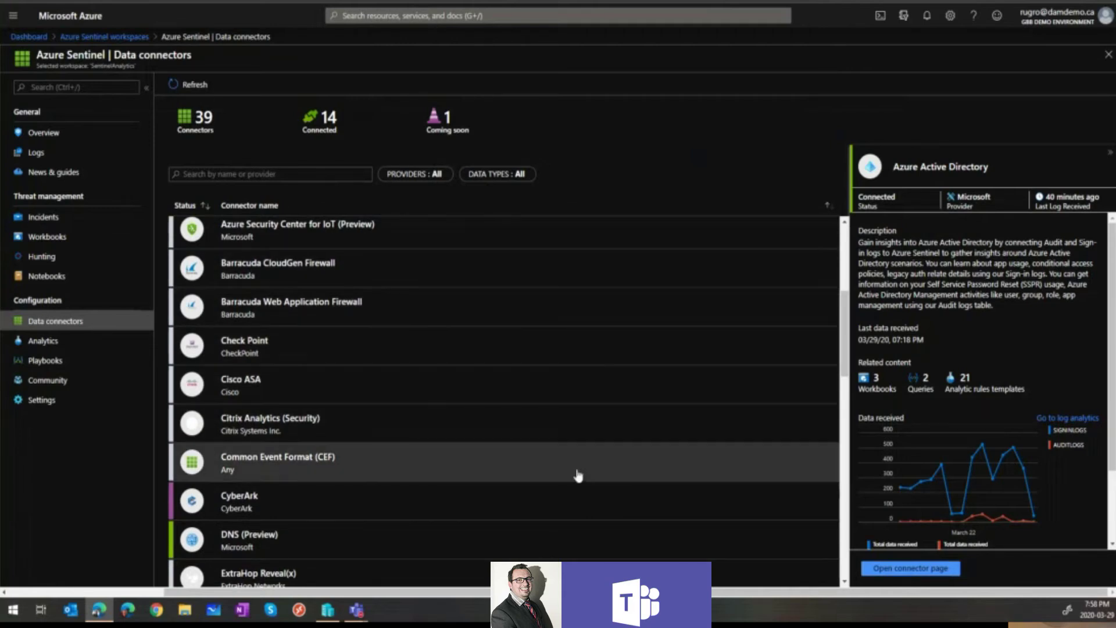
{"action": "scroll", "coordinate": [578, 474], "scroll_direction": "down", "scroll_amount": 2}
{"action": "scroll", "coordinate": [577, 475], "scroll_direction": "down", "scroll_amount": 4}
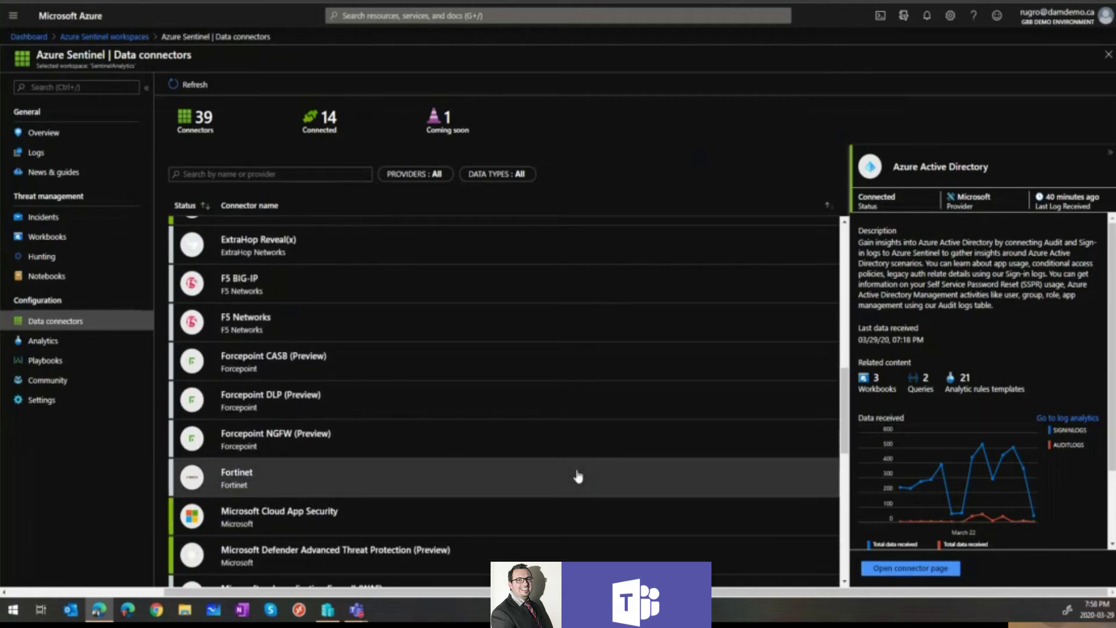
{"action": "scroll", "coordinate": [577, 475], "scroll_direction": "down", "scroll_amount": 5}
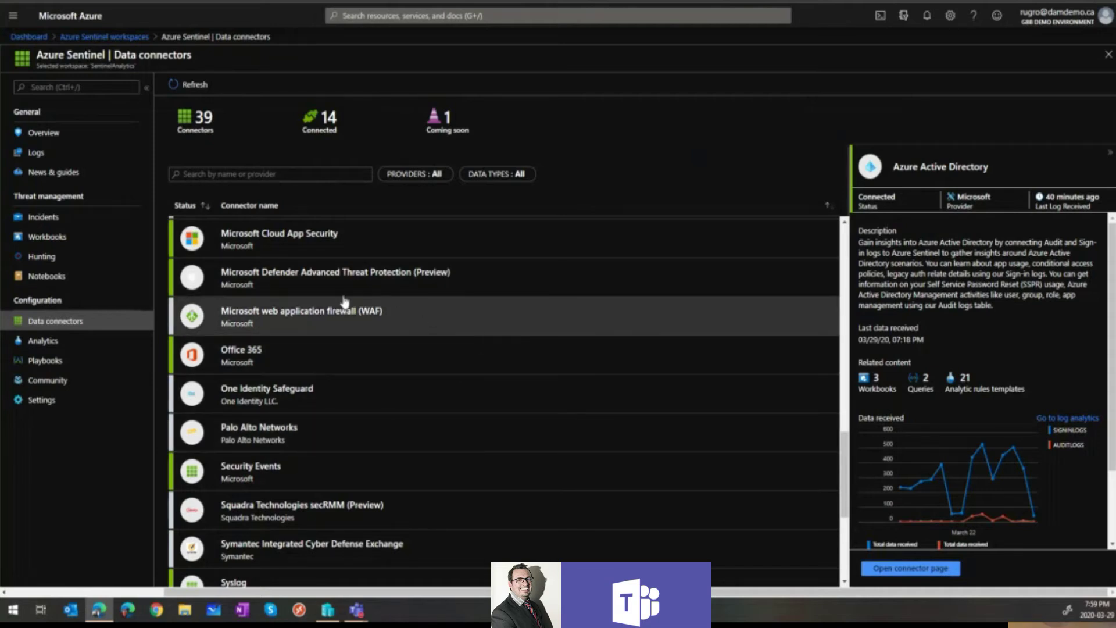
- Open the analytics rules and examine the PowerShell Empire rule's tactics, rule query, rule period and rule frequency
{"action": "left_click", "coordinate": [58, 346]}
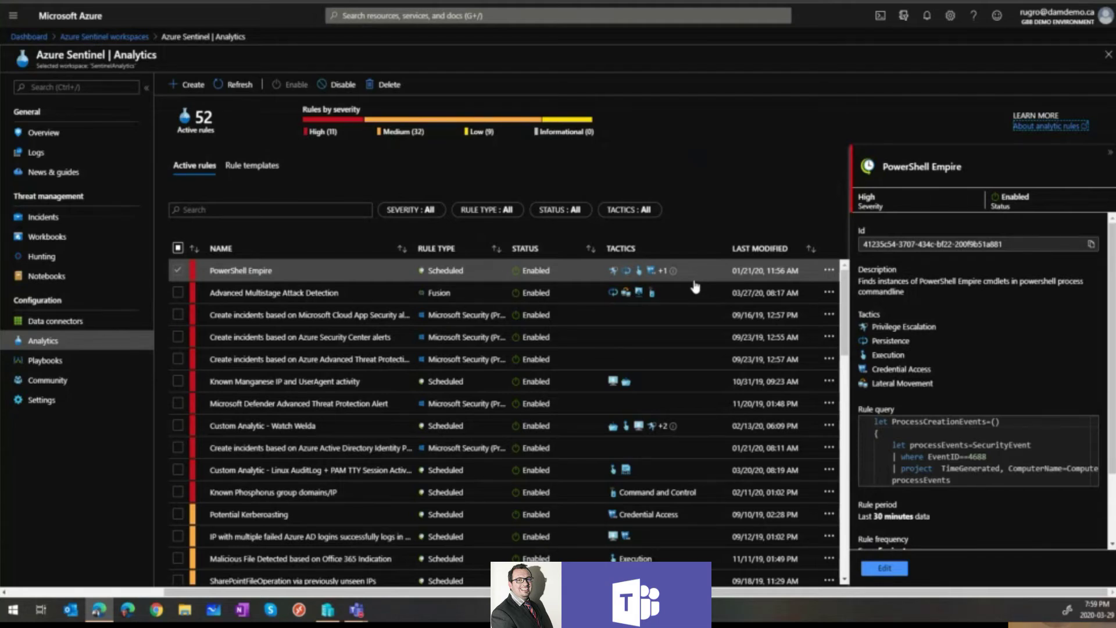
{"action": "left_click_drag", "start_coordinate": [873, 327], "coordinate": [923, 379]}
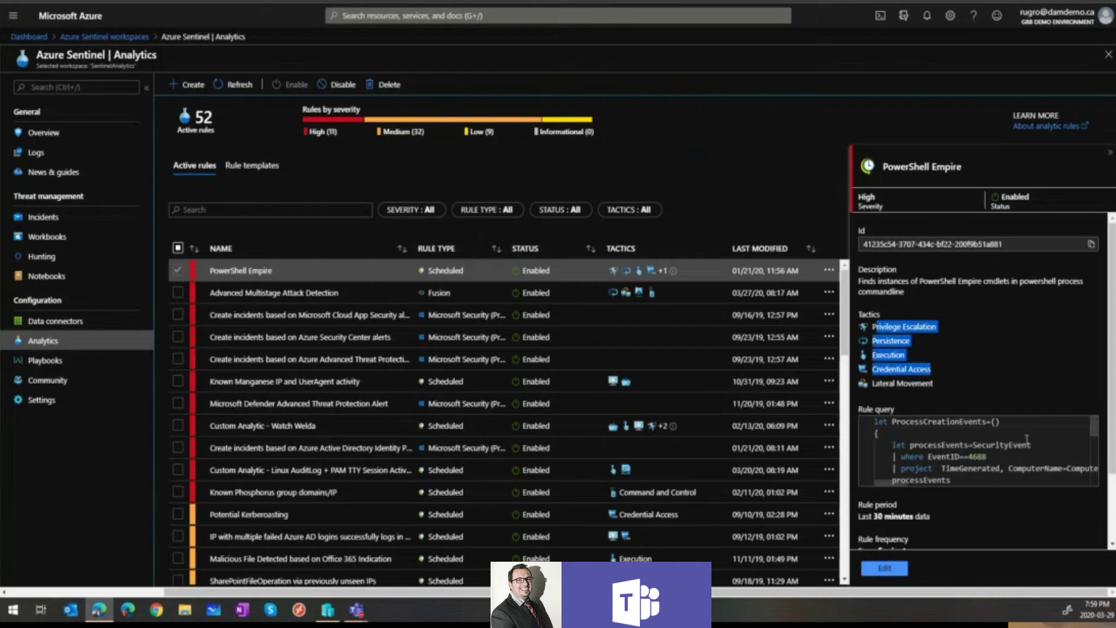
{"action": "left_click_drag", "start_coordinate": [1095, 430], "coordinate": [1087, 487]}
{"action": "scroll", "coordinate": [1080, 489], "scroll_direction": "down", "scroll_amount": 2}
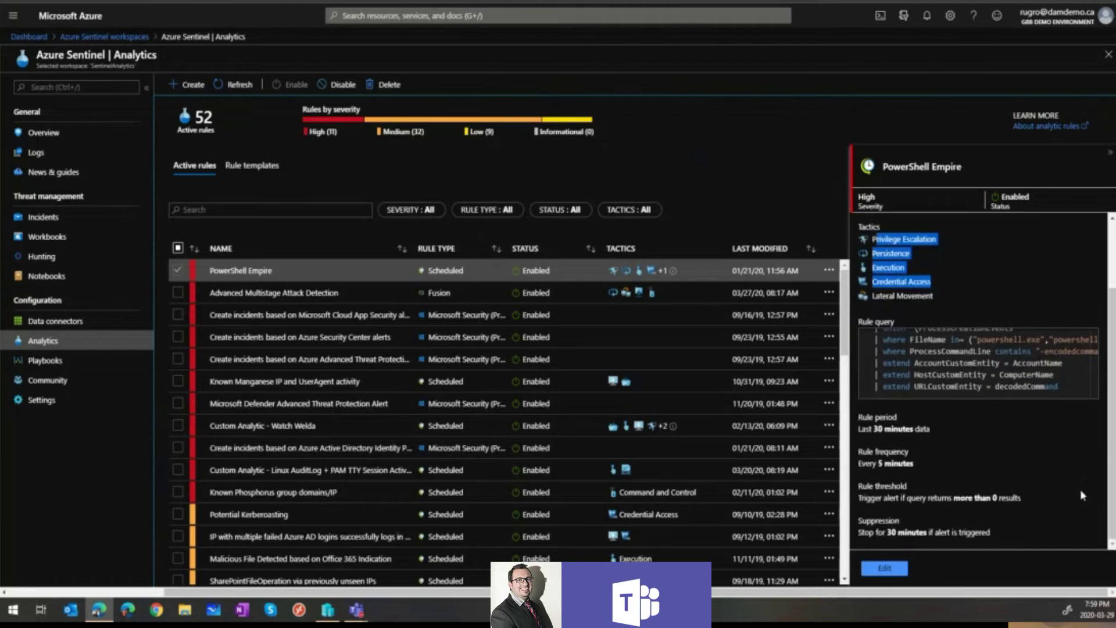
{"action": "left_click_drag", "start_coordinate": [864, 416], "coordinate": [940, 435]}
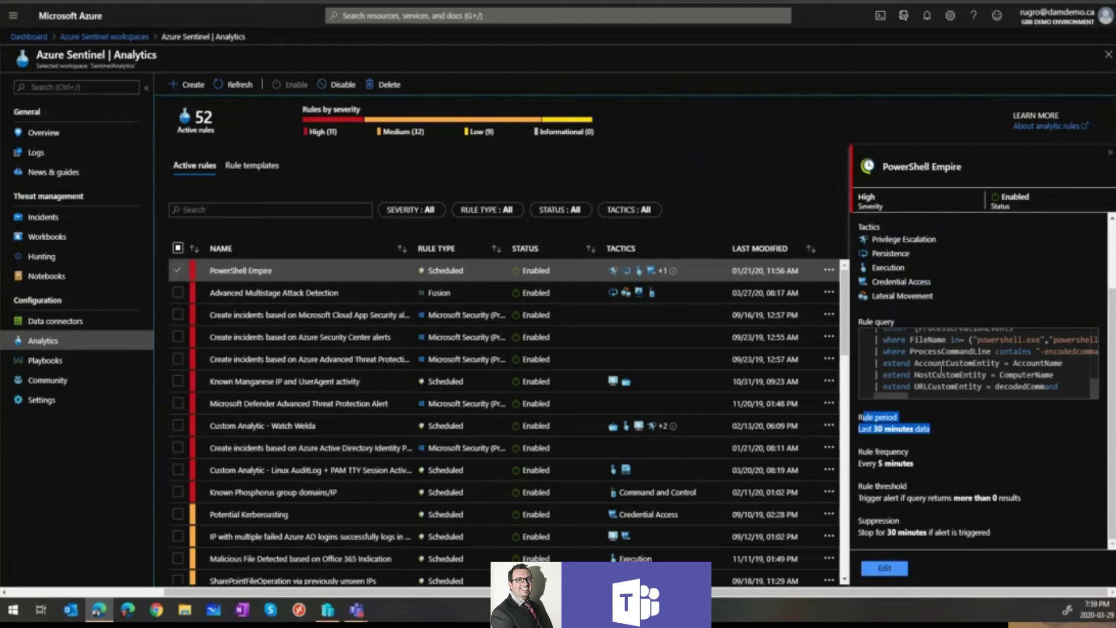
{"action": "left_click_drag", "start_coordinate": [859, 451], "coordinate": [913, 465]}
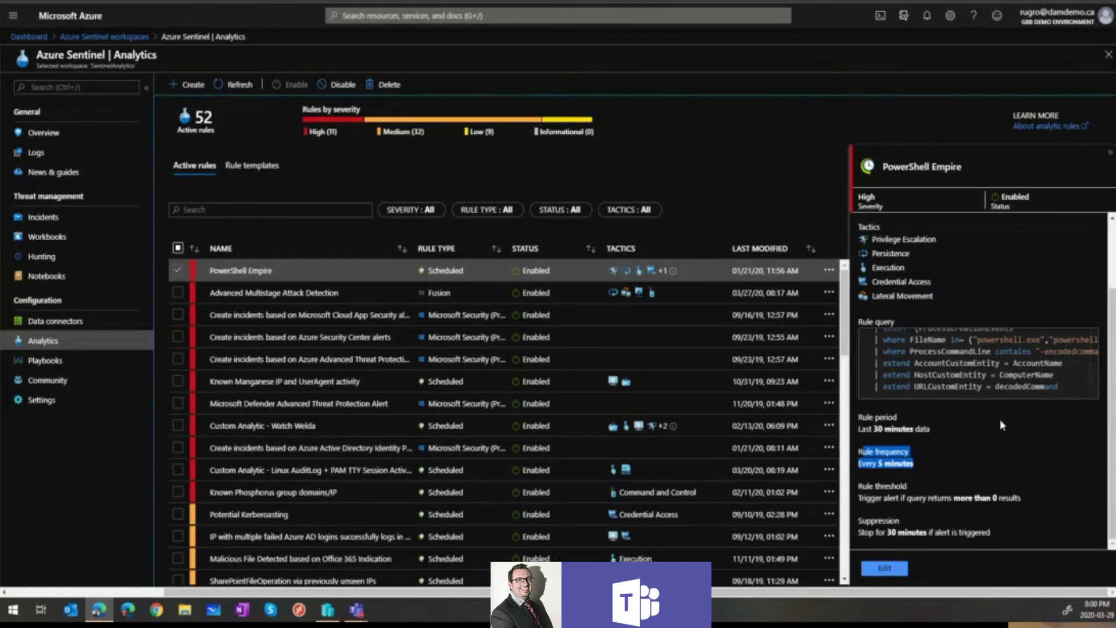
- Show the details of the Azure Advanced Threat Protection incident-creation rule and look through the remaining active analytics rules
{"action": "left_click", "coordinate": [285, 362]}
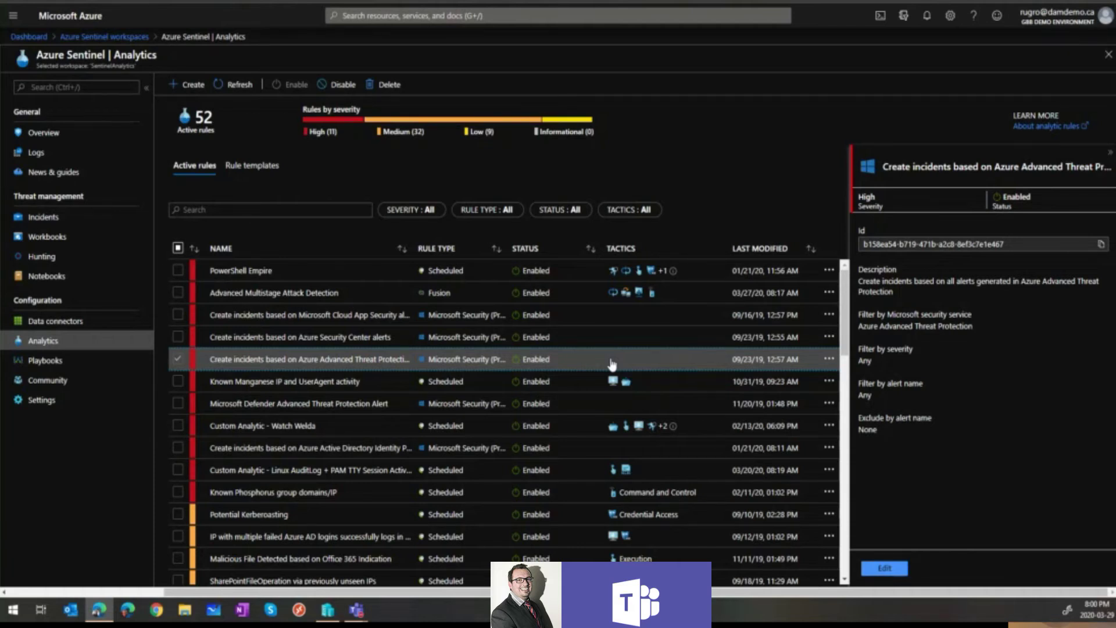
{"action": "scroll", "coordinate": [536, 475], "scroll_direction": "down", "scroll_amount": 4}
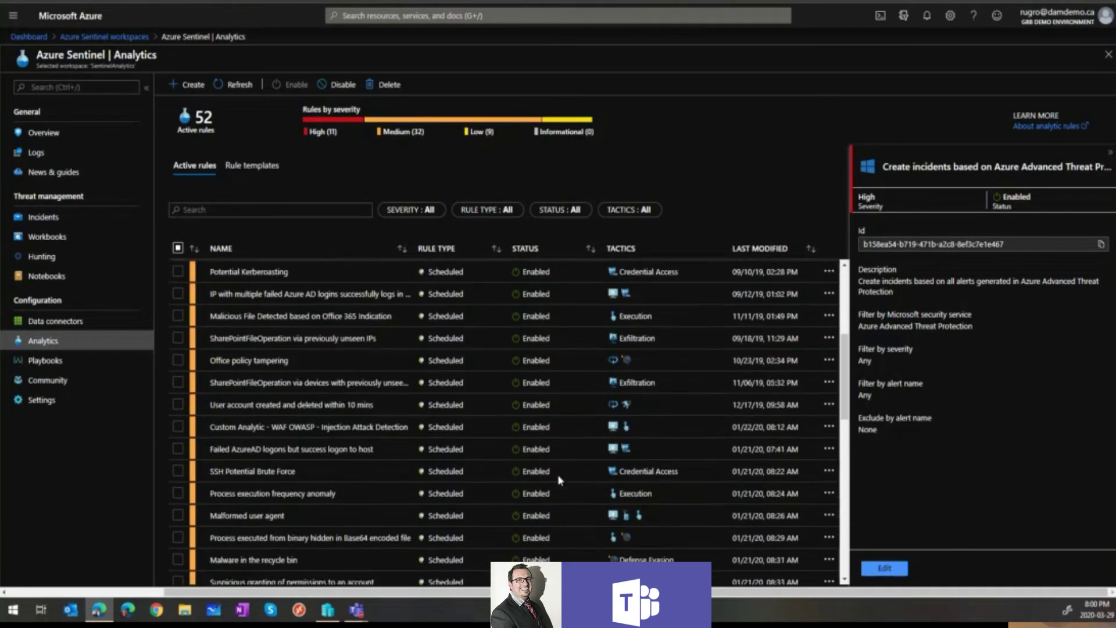
{"action": "scroll", "coordinate": [536, 475], "scroll_direction": "down", "scroll_amount": 8}
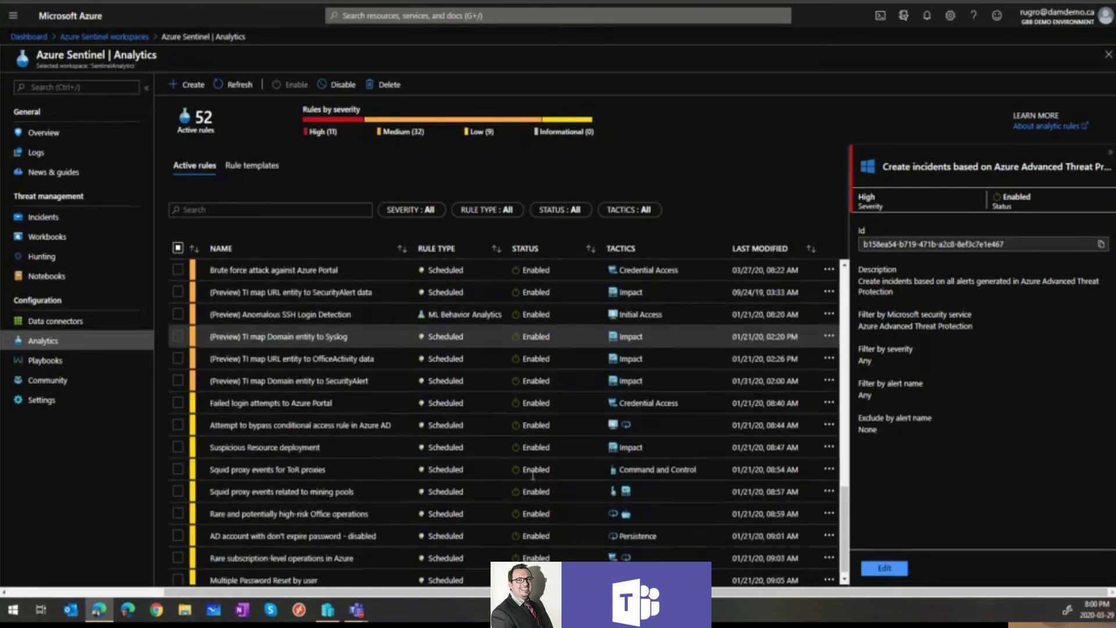
{"action": "scroll", "coordinate": [522, 557], "scroll_direction": "up", "scroll_amount": 5}
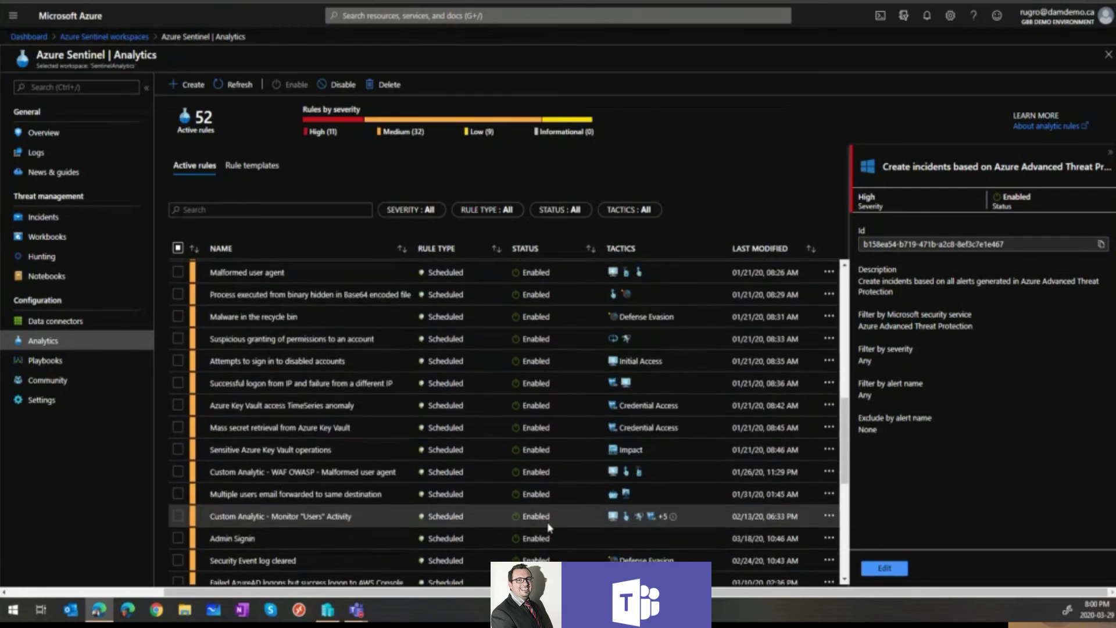
{"action": "scroll", "coordinate": [540, 532], "scroll_direction": "up", "scroll_amount": 3}
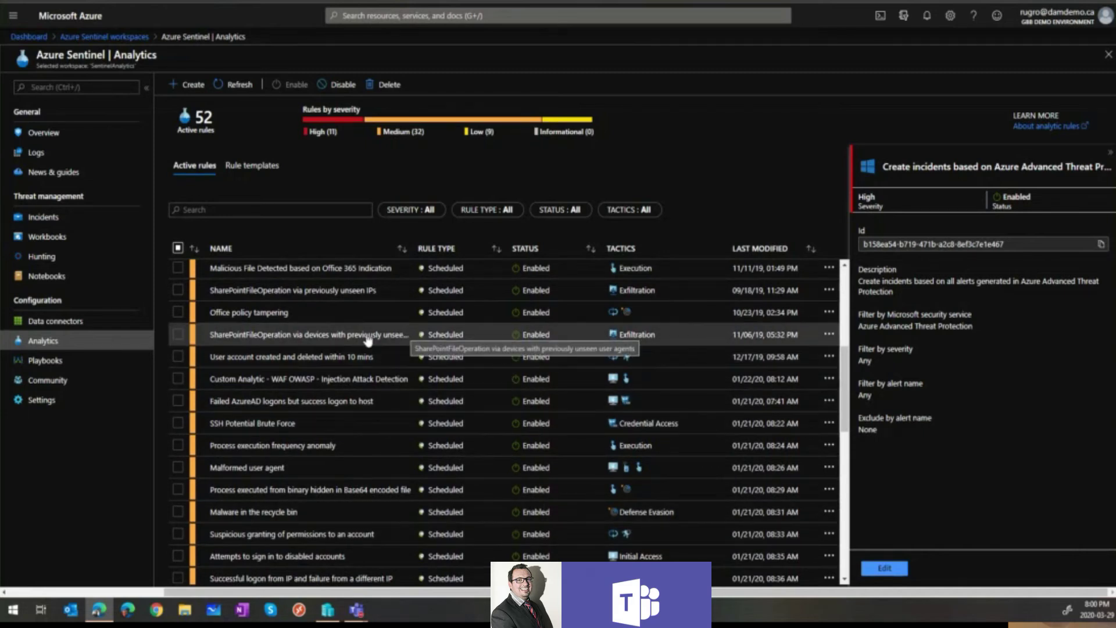
{"action": "scroll", "coordinate": [451, 555], "scroll_direction": "up", "scroll_amount": 5}
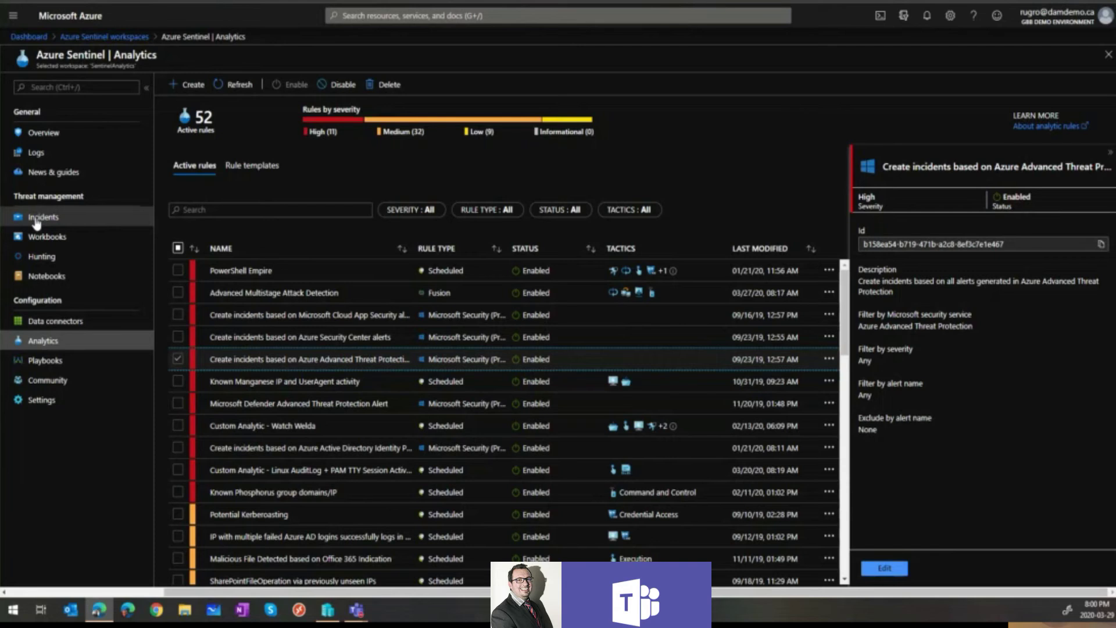
- Open the incidents and investigate the newest "Traffic detected from IP addresses recommended for blocking" incident in the investigation graph
{"action": "left_click", "coordinate": [58, 218]}
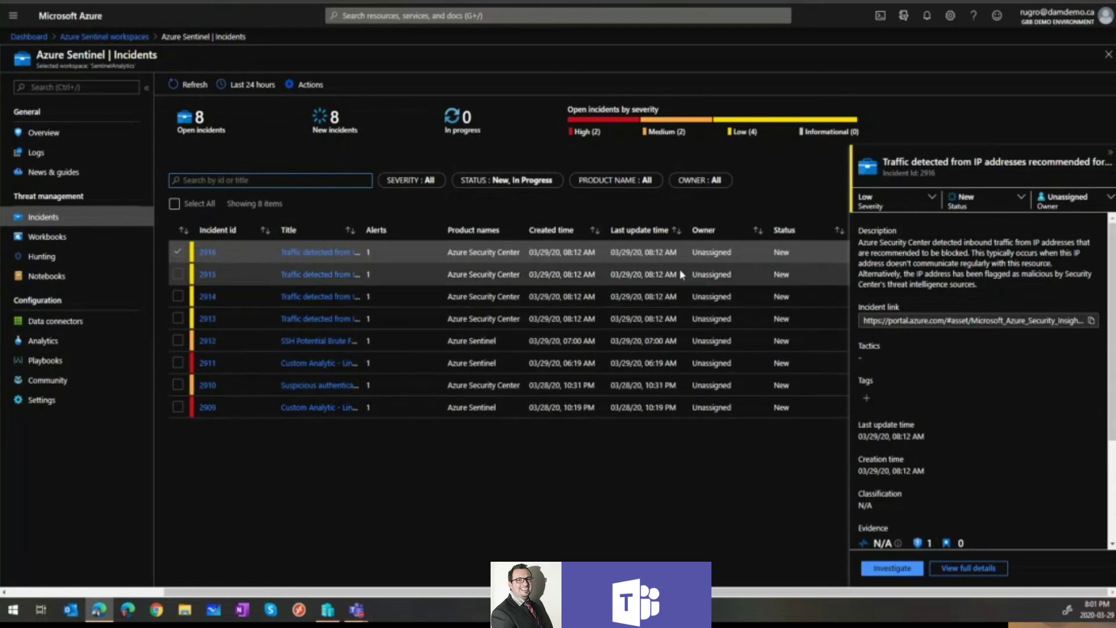
{"action": "left_click", "coordinate": [900, 569]}
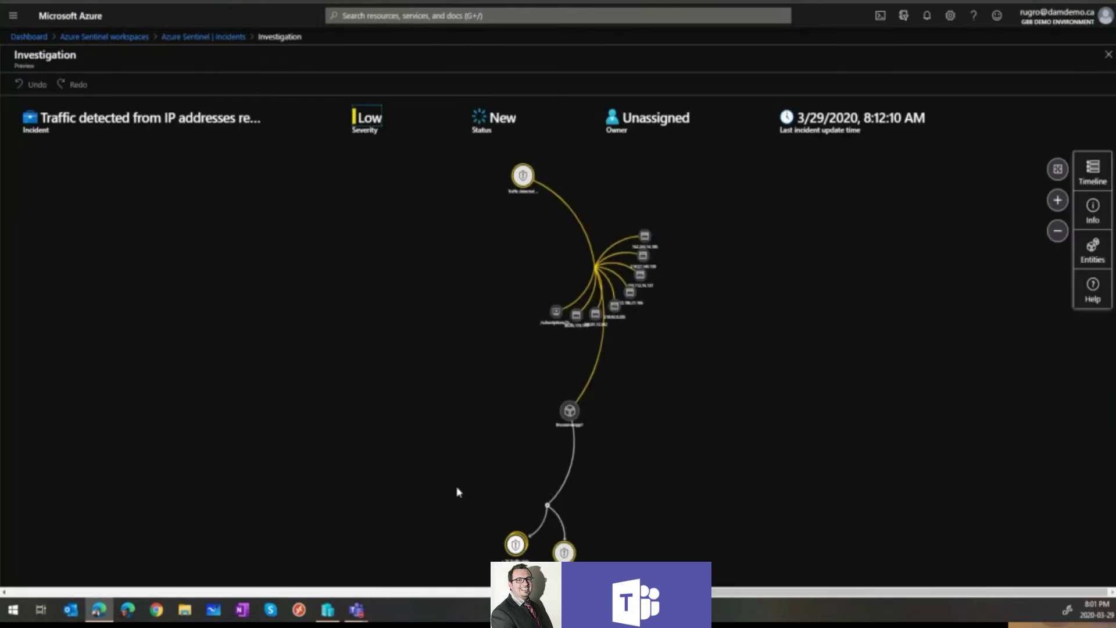
{"action": "left_click", "coordinate": [547, 505]}
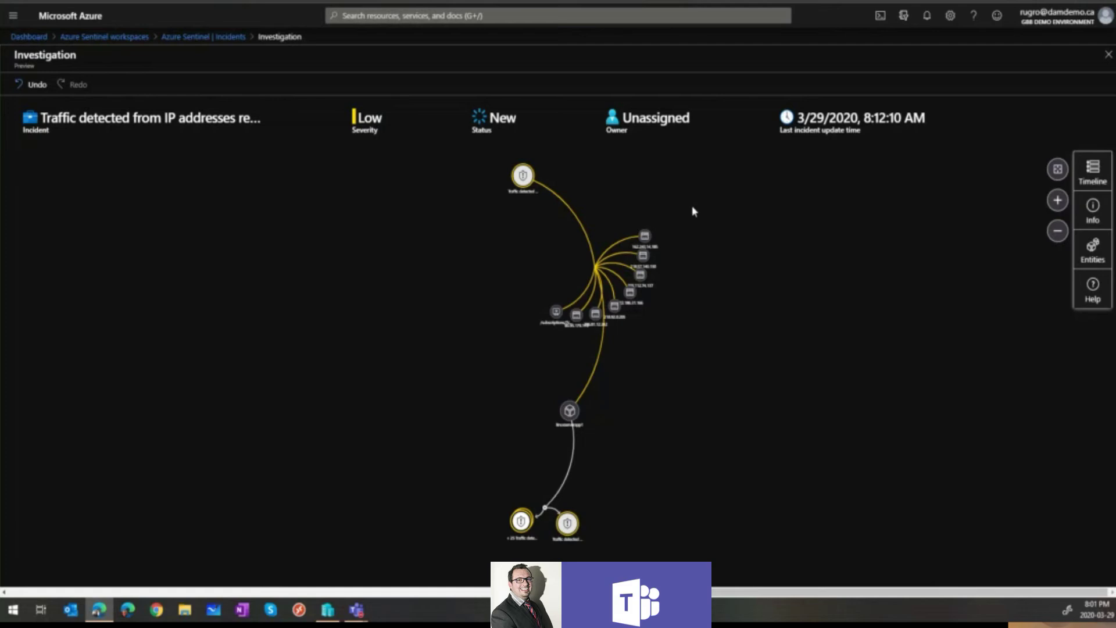
{"action": "left_click_drag", "start_coordinate": [692, 209], "coordinate": [669, 272]}
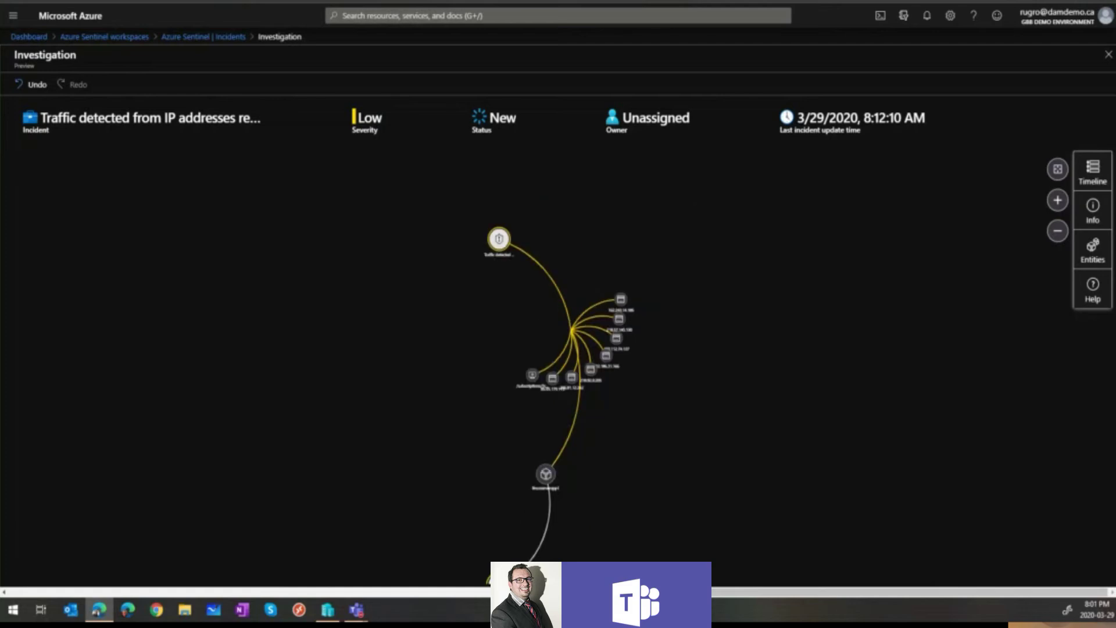
{"action": "scroll", "coordinate": [535, 301], "scroll_direction": "up", "scroll_amount": 3}
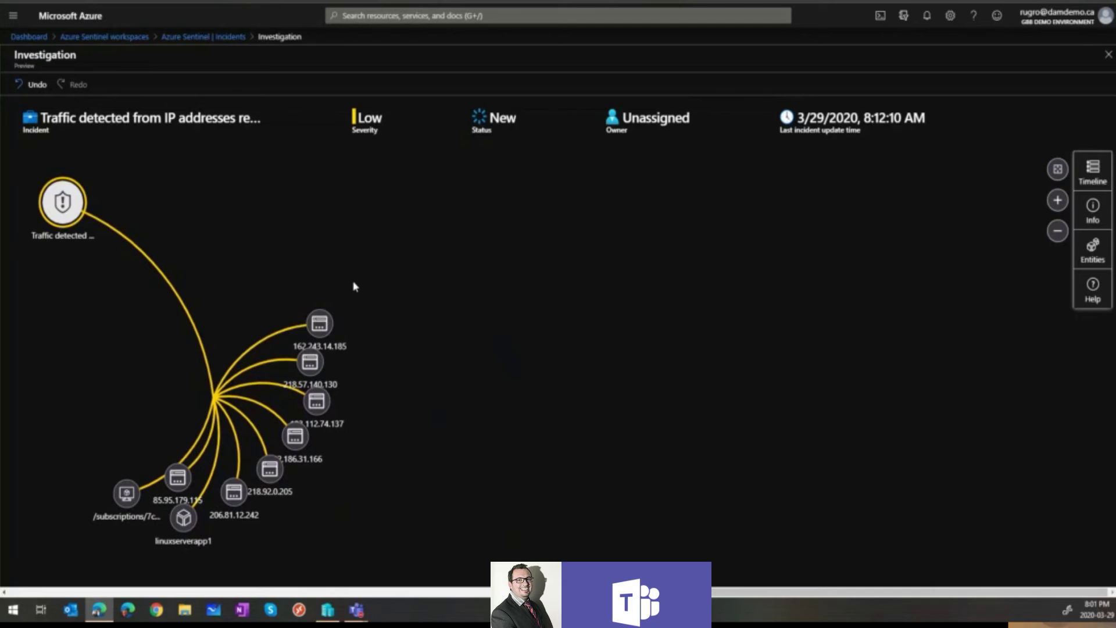
- Show the traffic alert's information and examine the full list of exploration queries for the 162.243.14.185 IP entity
{"action": "left_click", "coordinate": [71, 208]}
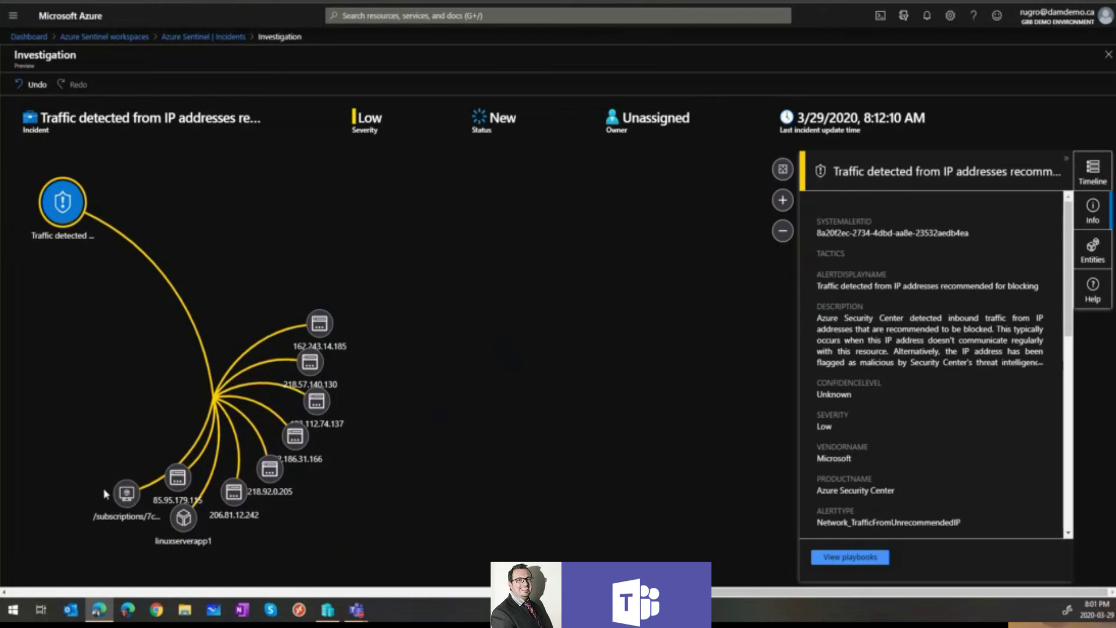
{"action": "mouse_move", "coordinate": [134, 494]}
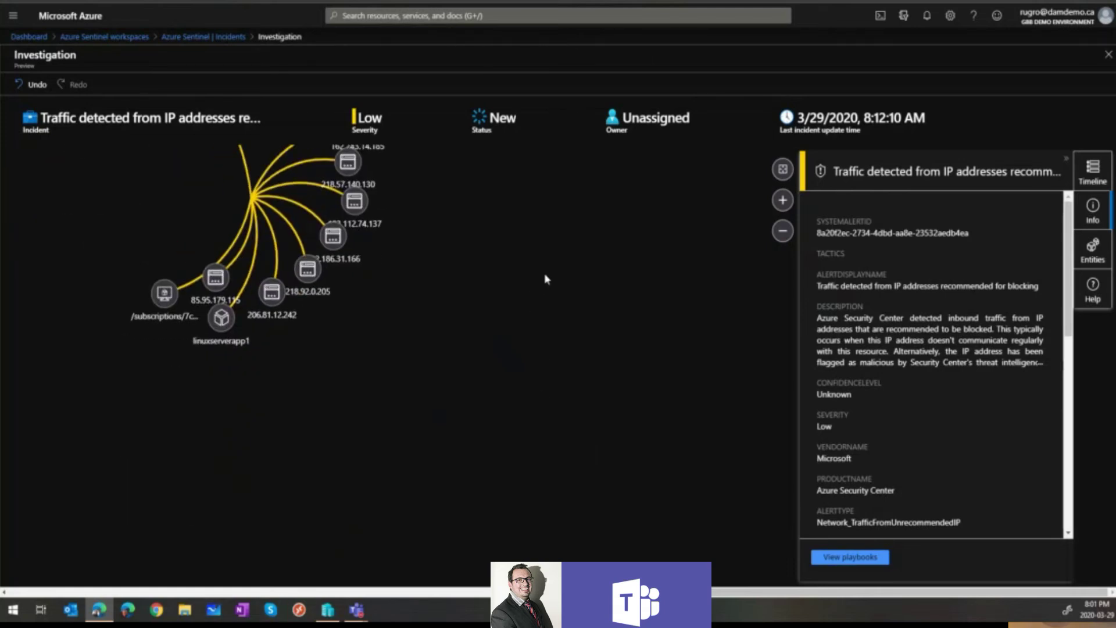
{"action": "mouse_move", "coordinate": [405, 241]}
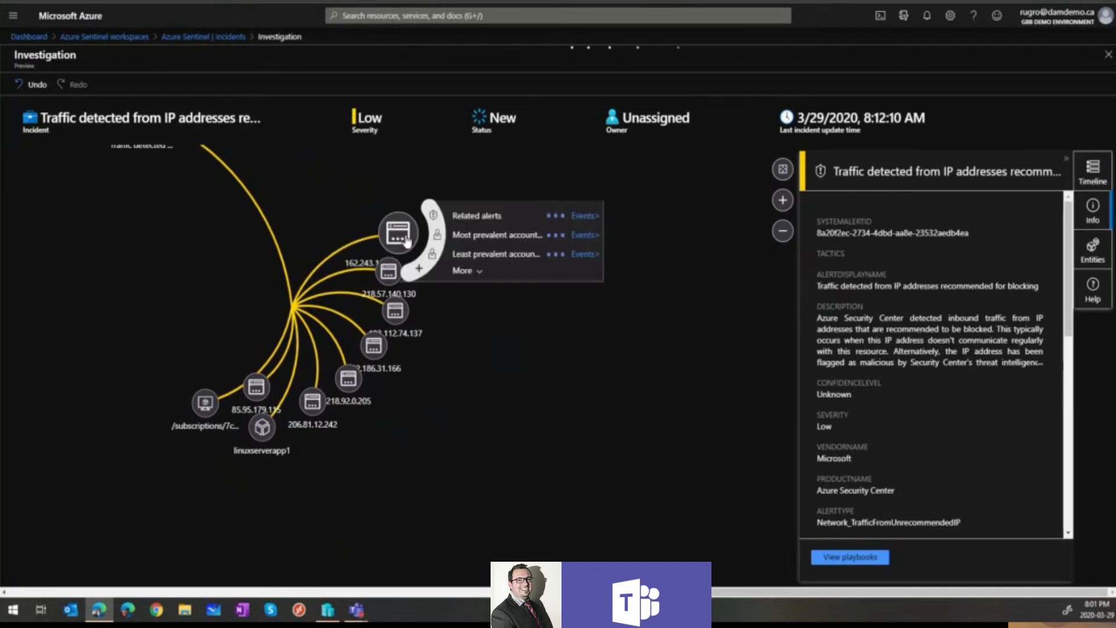
{"action": "left_click", "coordinate": [465, 271]}
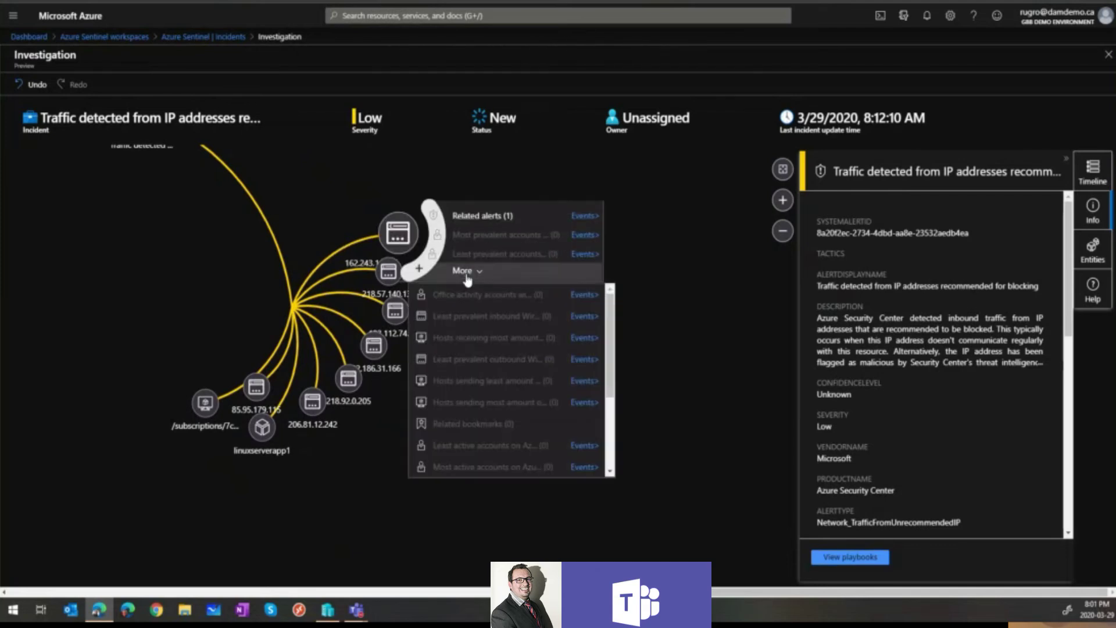
{"action": "scroll", "coordinate": [483, 384], "scroll_direction": "down", "scroll_amount": 3}
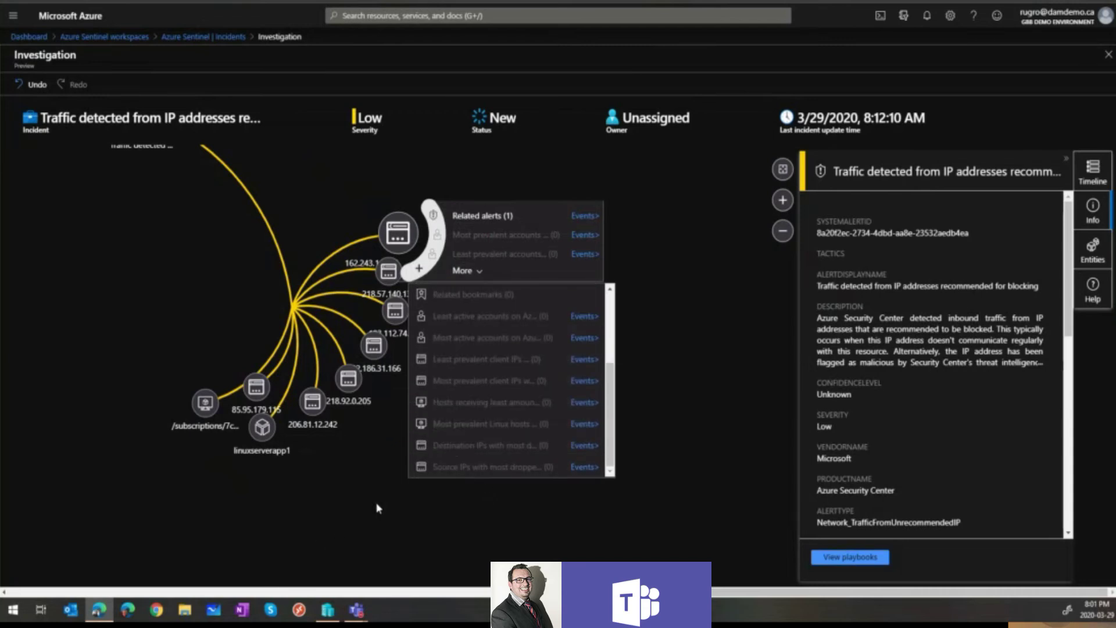
- Add the related alerts of the linuxserverapp1 entity to the investigation graph and examine the added alert nodes
{"action": "left_click", "coordinate": [263, 428]}
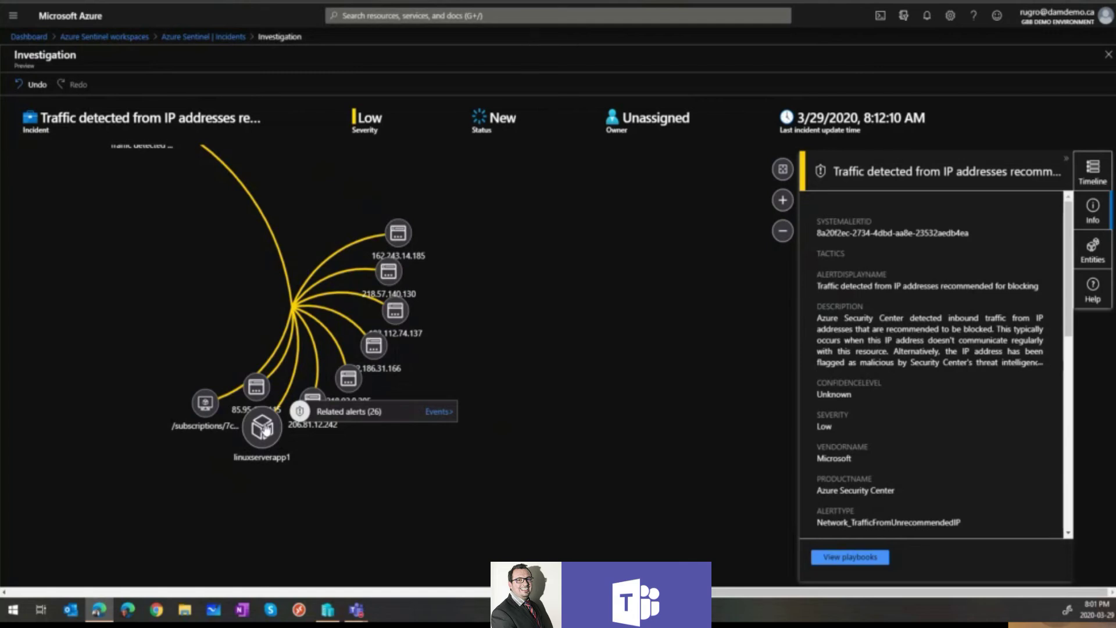
{"action": "left_click", "coordinate": [372, 412]}
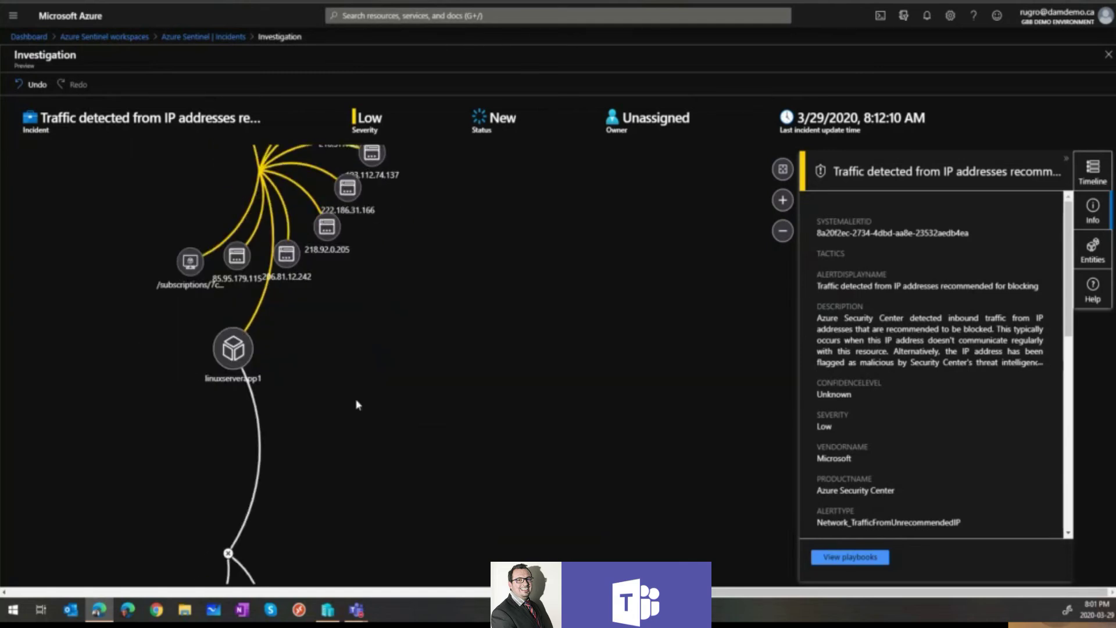
{"action": "left_click_drag", "start_coordinate": [243, 393], "coordinate": [106, 339]}
{"action": "left_click_drag", "start_coordinate": [316, 414], "coordinate": [154, 435]}
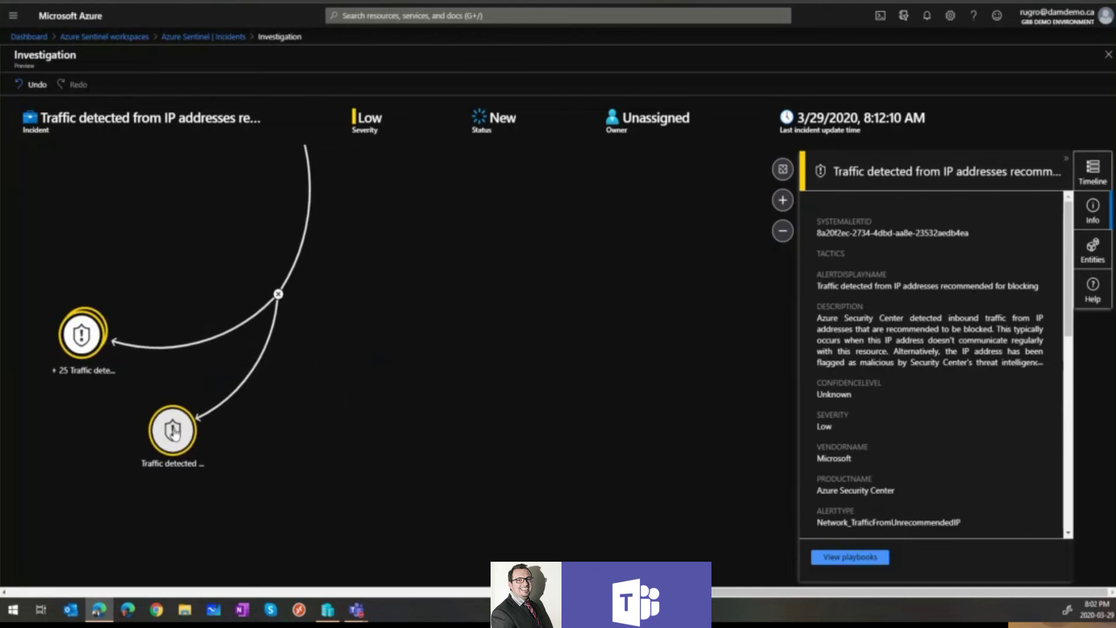
- View the aggregated node of 25 traffic alerts in the raw logs and return to the incidents list
{"action": "left_click", "coordinate": [93, 330]}
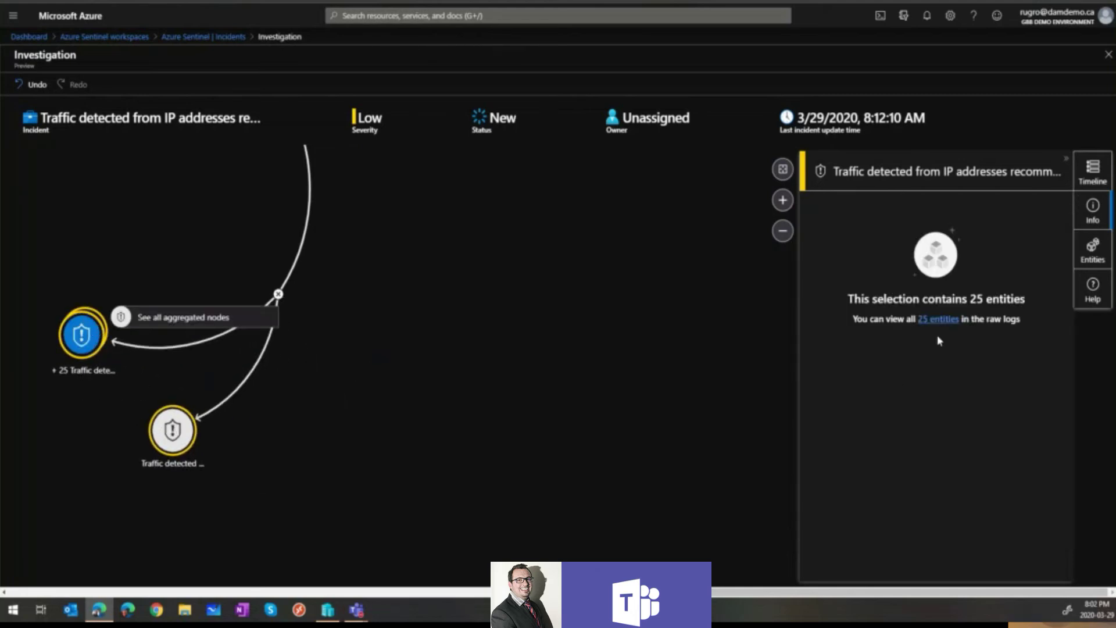
{"action": "mouse_move", "coordinate": [81, 342]}
{"action": "left_click", "coordinate": [198, 317]}
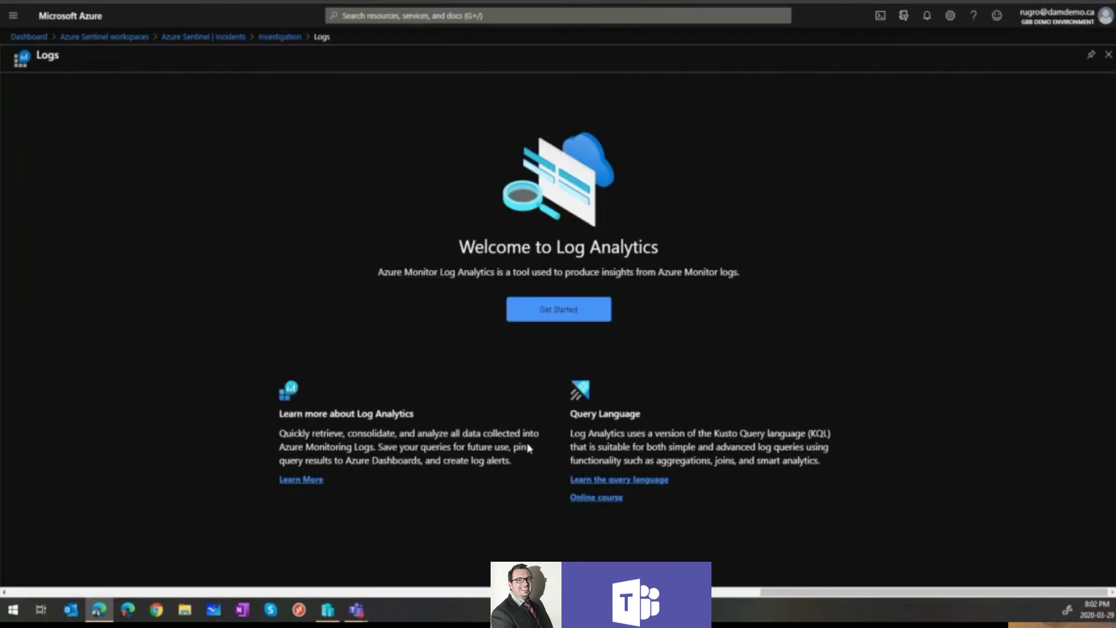
{"action": "left_click", "coordinate": [535, 308]}
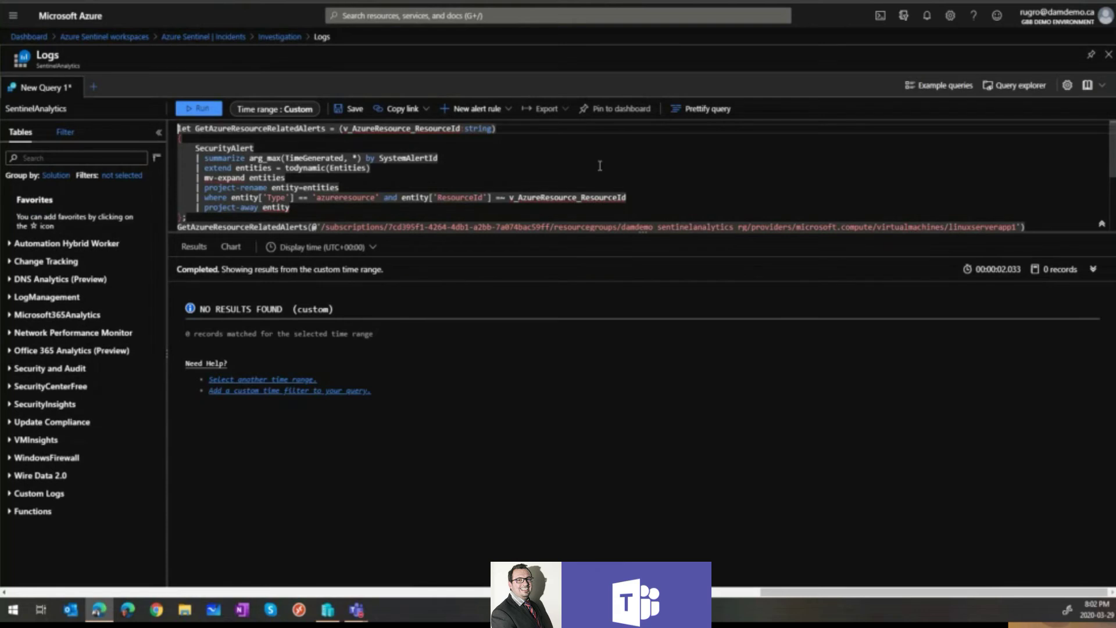
{"action": "left_click", "coordinate": [280, 36]}
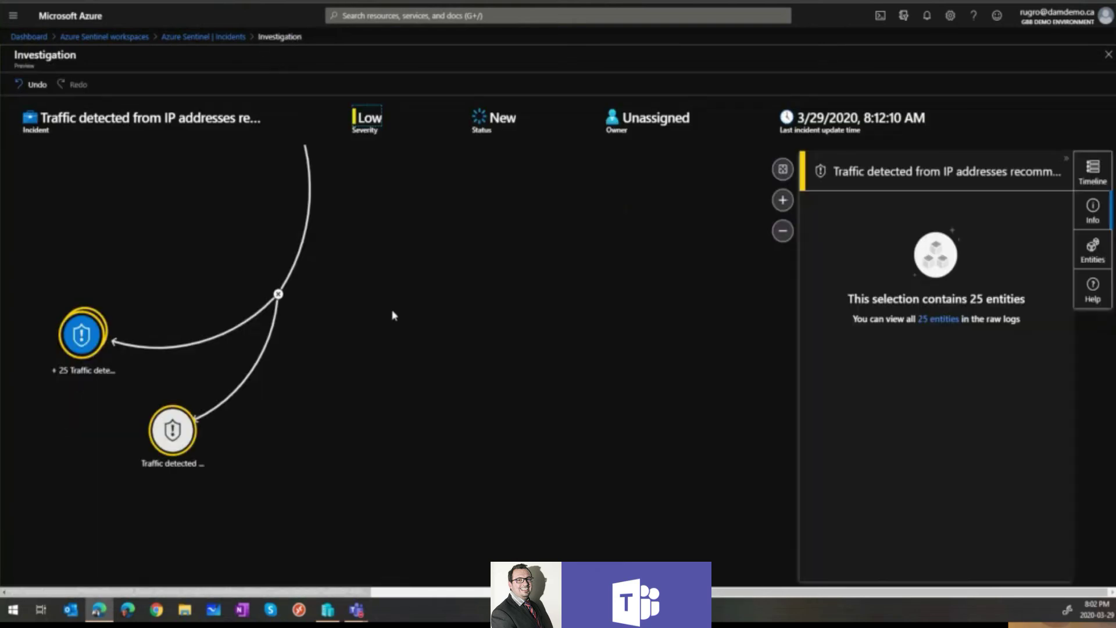
{"action": "left_click", "coordinate": [203, 36]}
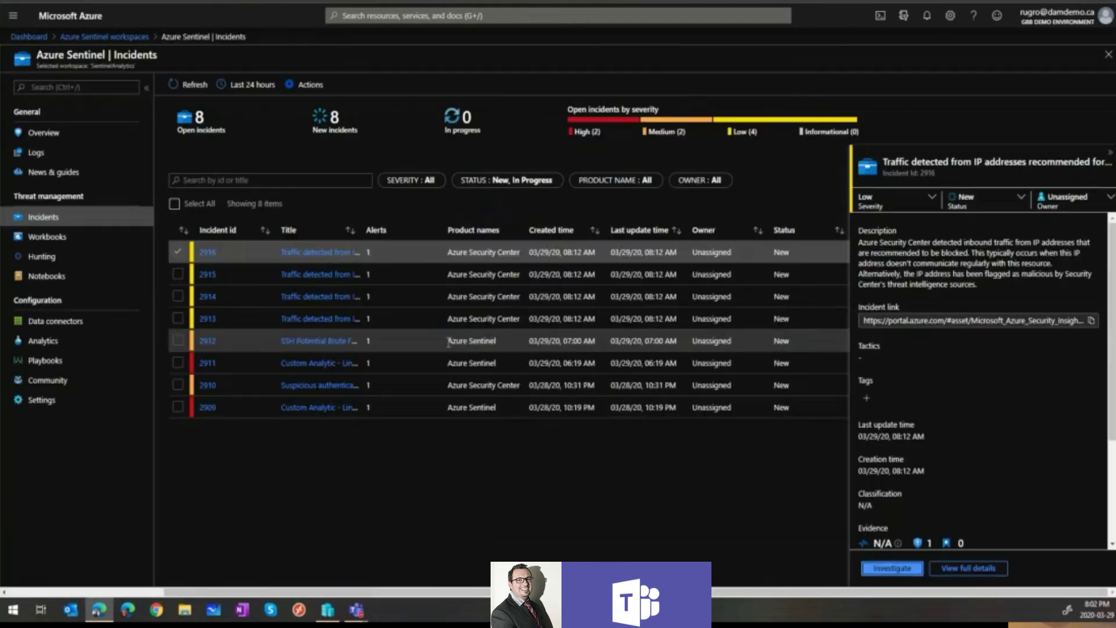
- Open Azure Sentinel's logs and run the query "SecurityAlert | take 10" for the last 24 hours
{"action": "left_click", "coordinate": [36, 153]}
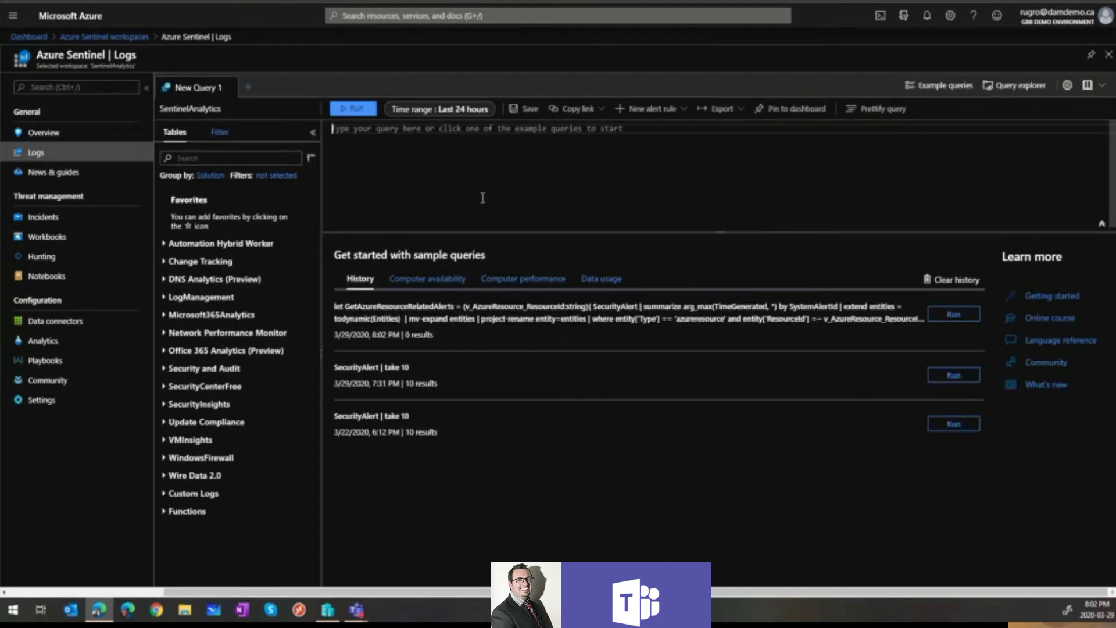
{"action": "type", "text": "Security"}
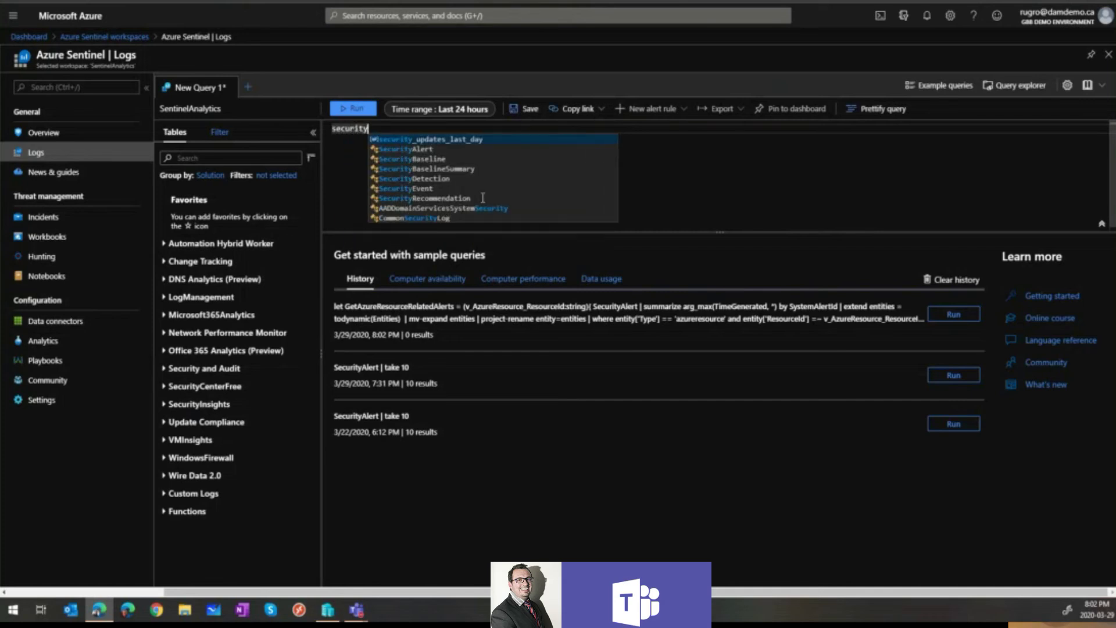
{"action": "type", "text": "A"}
{"action": "key", "text": "Tab"}
{"action": "key", "text": "Return"}
{"action": "type", "text": "| t"}
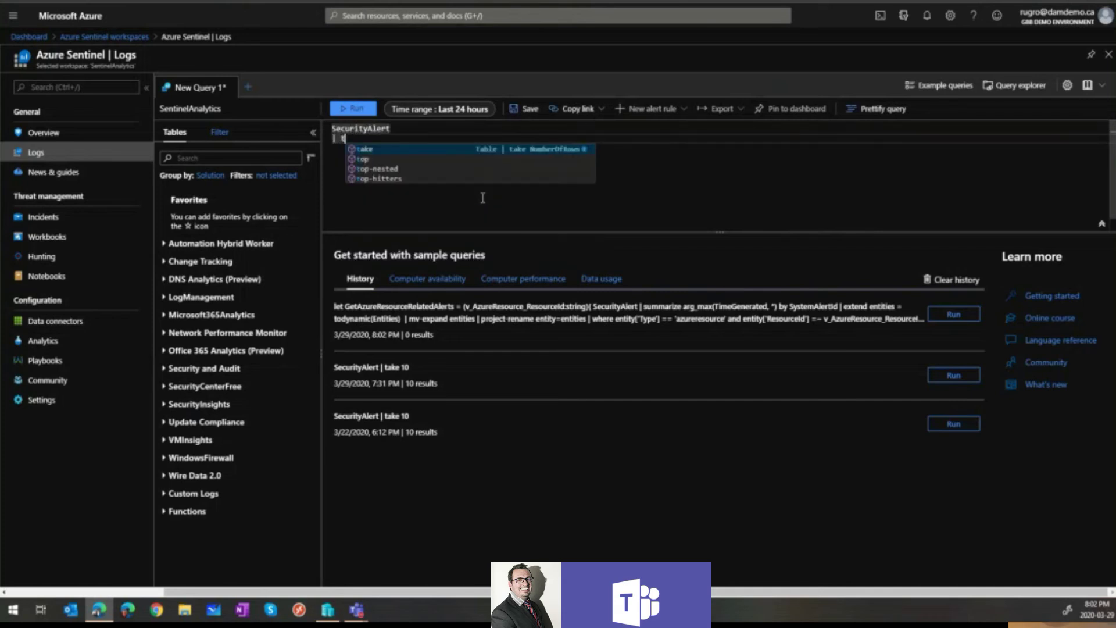
{"action": "type", "text": "ake 10"}
{"action": "key", "text": "shift+Return"}
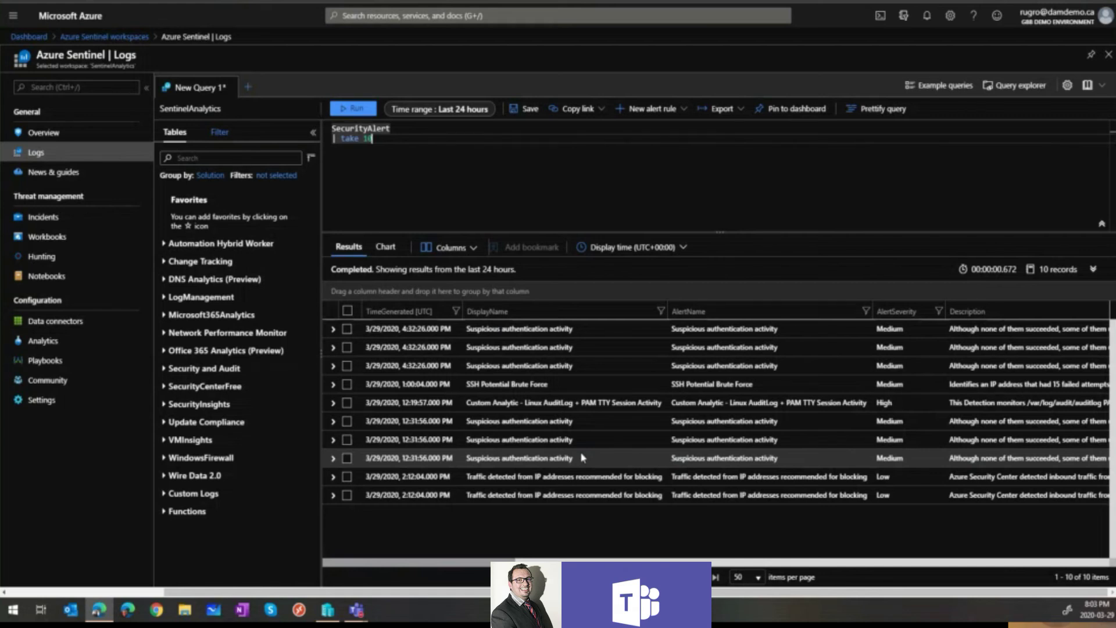
- Open the Isolate-MDATPMachine playbook in the Logic Apps Designer and expand its For each and For each 2 loops
{"action": "left_click", "coordinate": [58, 363]}
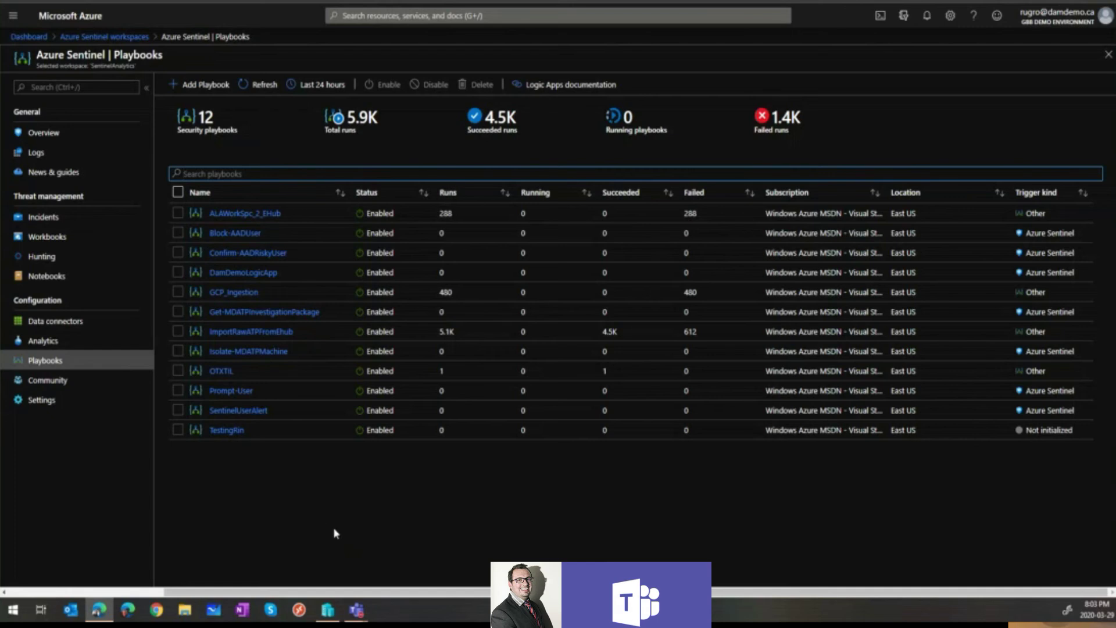
{"action": "left_click", "coordinate": [245, 352]}
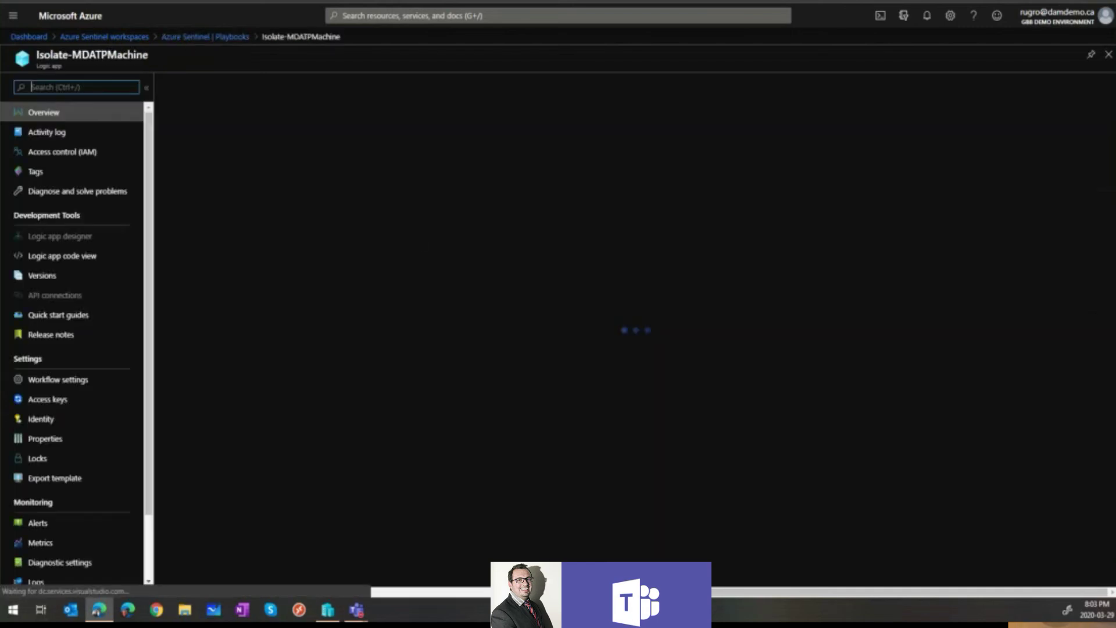
{"action": "left_click", "coordinate": [292, 81]}
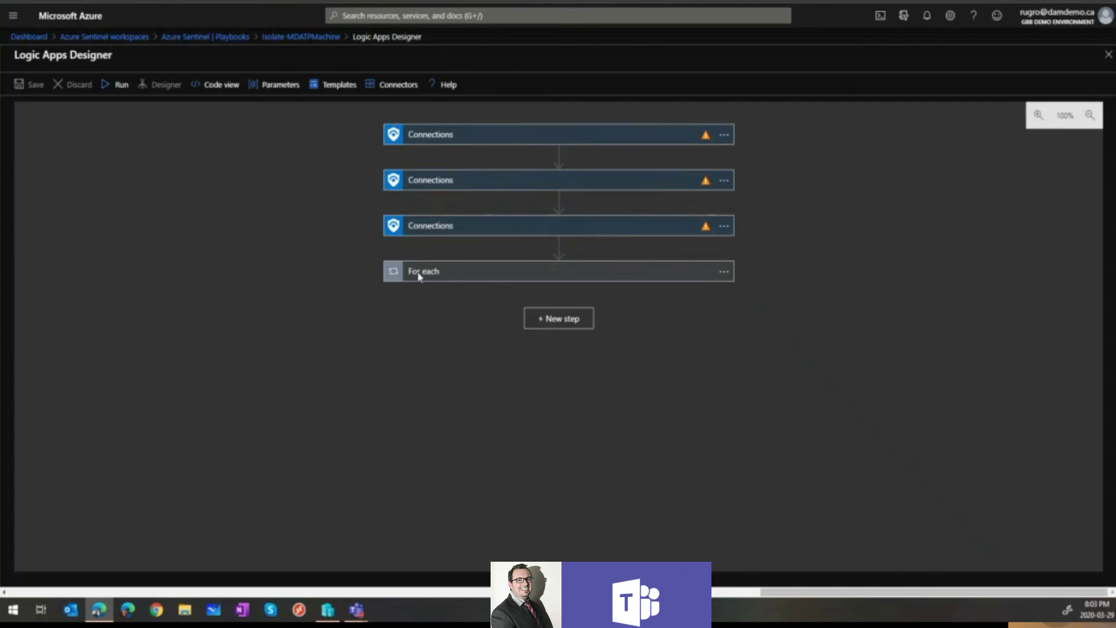
{"action": "left_click", "coordinate": [472, 272]}
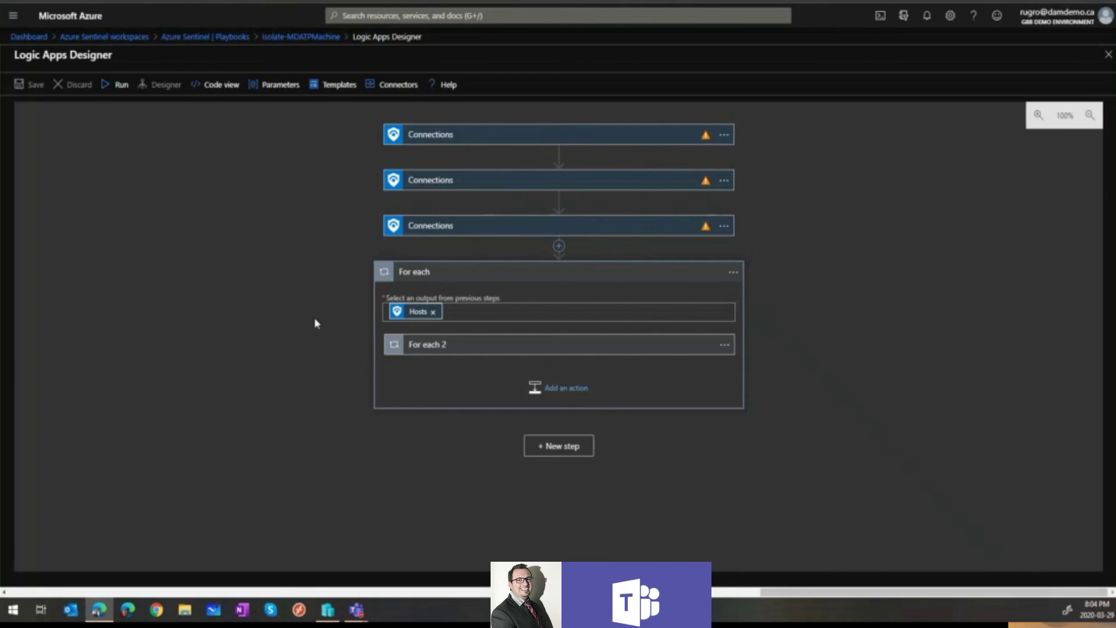
{"action": "left_click", "coordinate": [455, 350]}
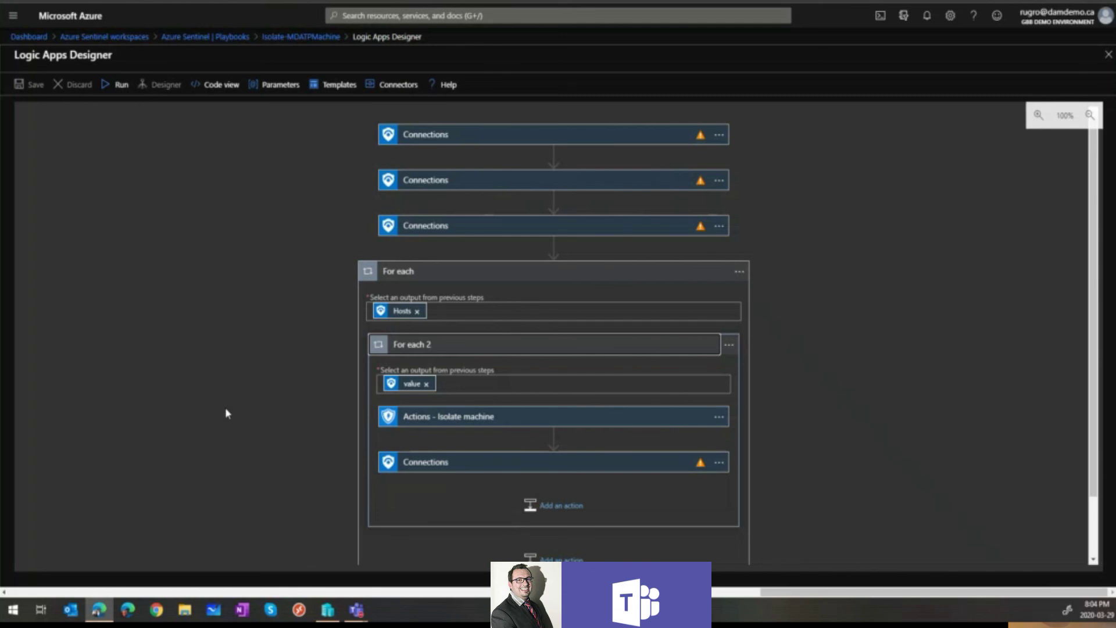
- Start adding an action between the third Connections step and the For each loop, and search the standard connectors for "teams"
{"action": "left_click", "coordinate": [553, 245]}
{"action": "left_click", "coordinate": [539, 267]}
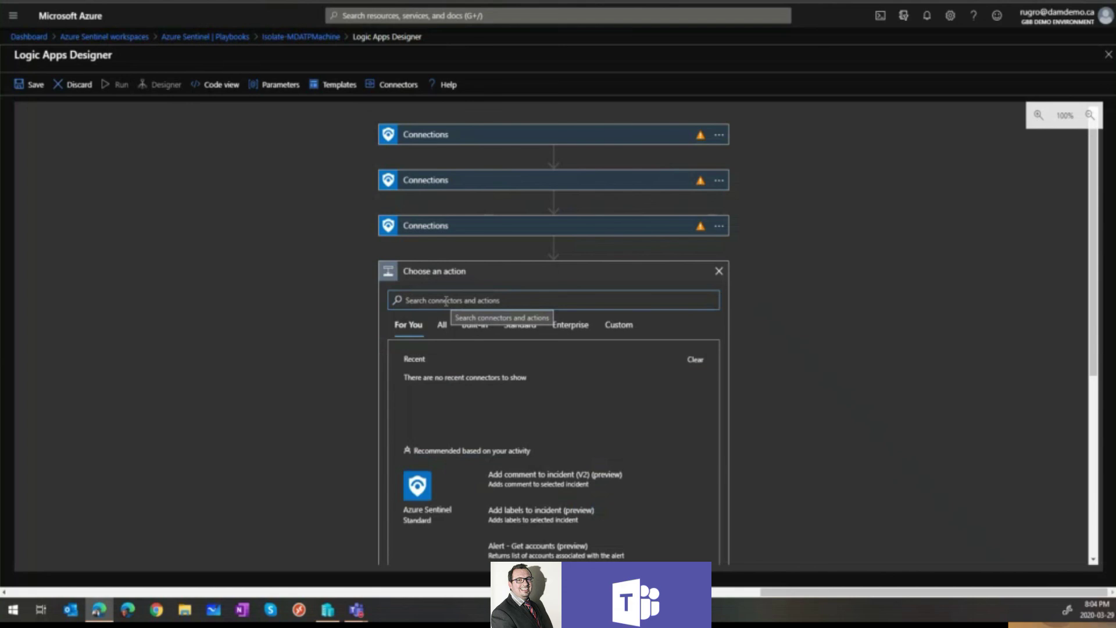
{"action": "type", "text": "teams"}
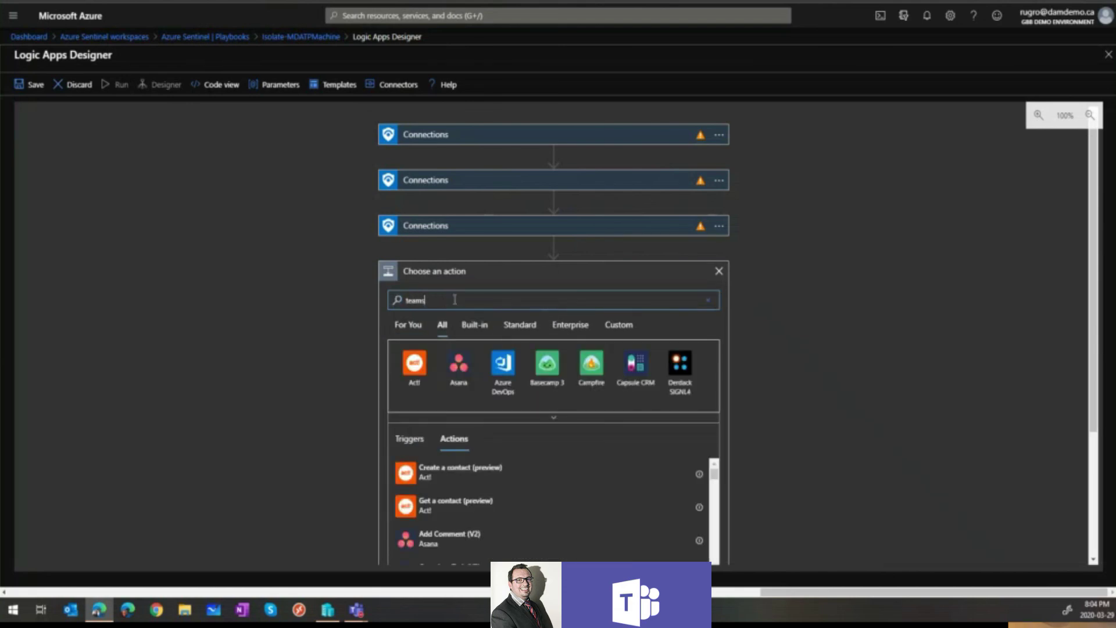
{"action": "left_click", "coordinate": [405, 325]}
{"action": "left_click", "coordinate": [468, 330]}
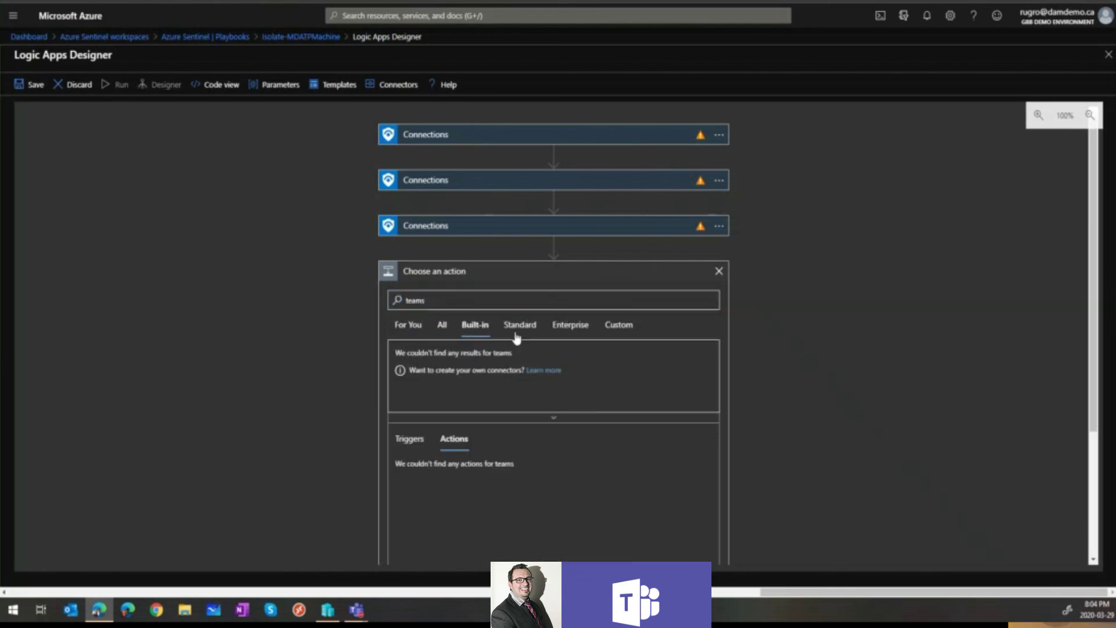
{"action": "left_click", "coordinate": [518, 333]}
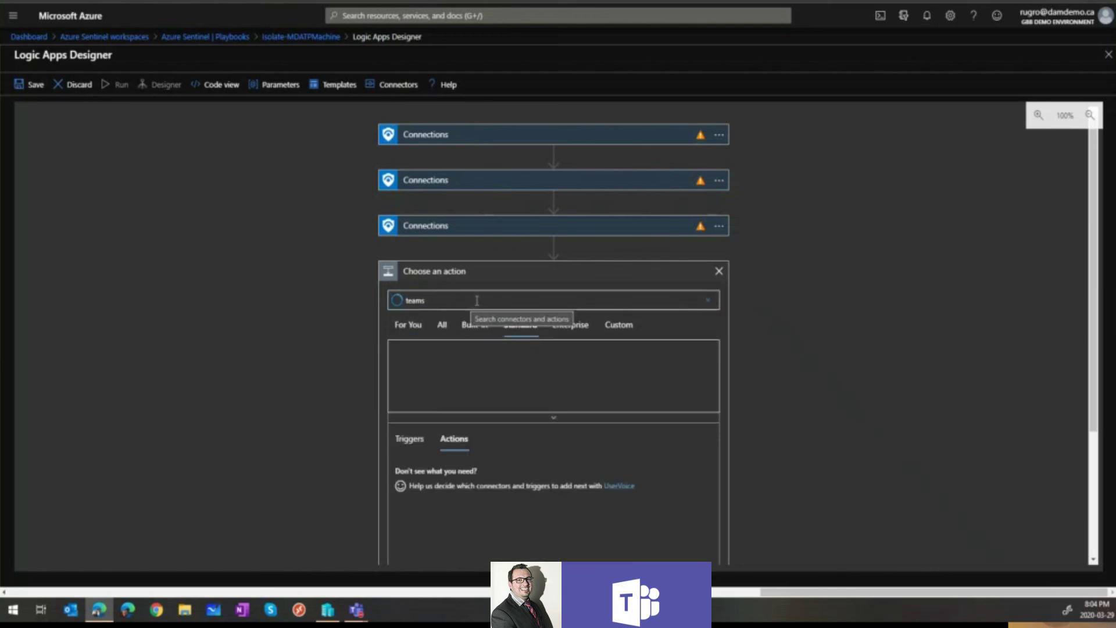
{"action": "left_click", "coordinate": [552, 419]}
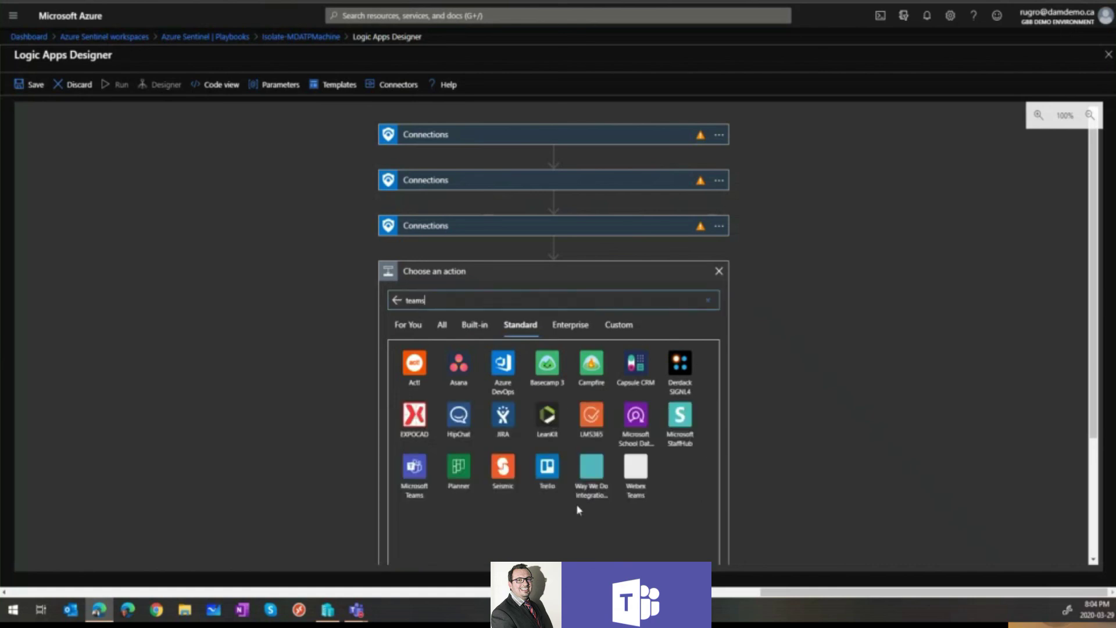
- Review the actions offered by the Microsoft Teams connector and dismiss the new action without adding it
{"action": "left_click", "coordinate": [415, 472]}
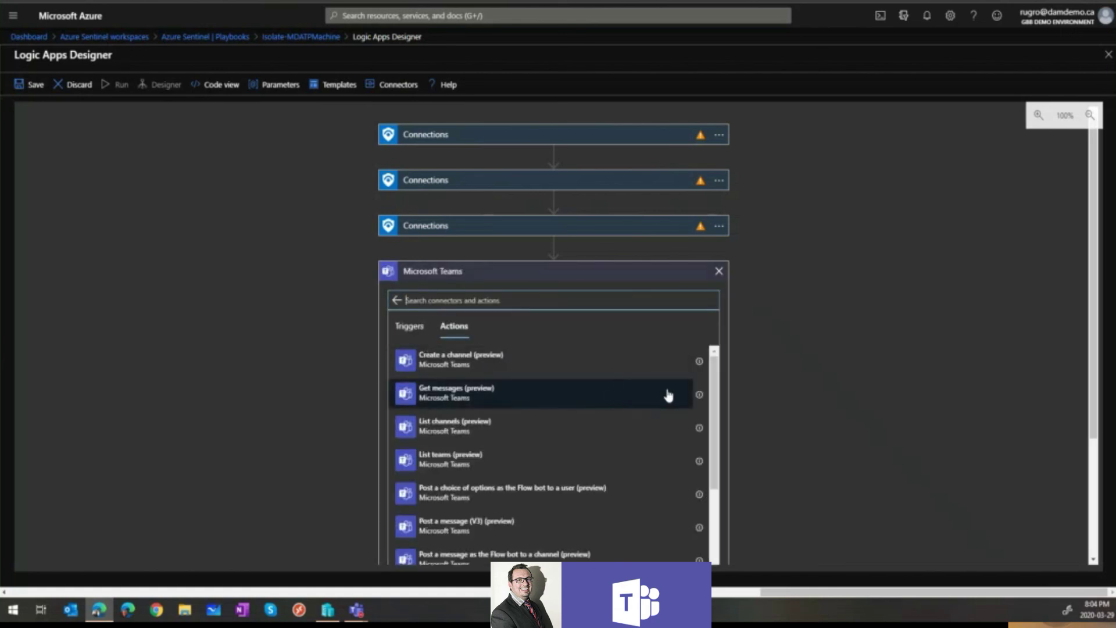
{"action": "scroll", "coordinate": [829, 391], "scroll_direction": "down", "scroll_amount": 3}
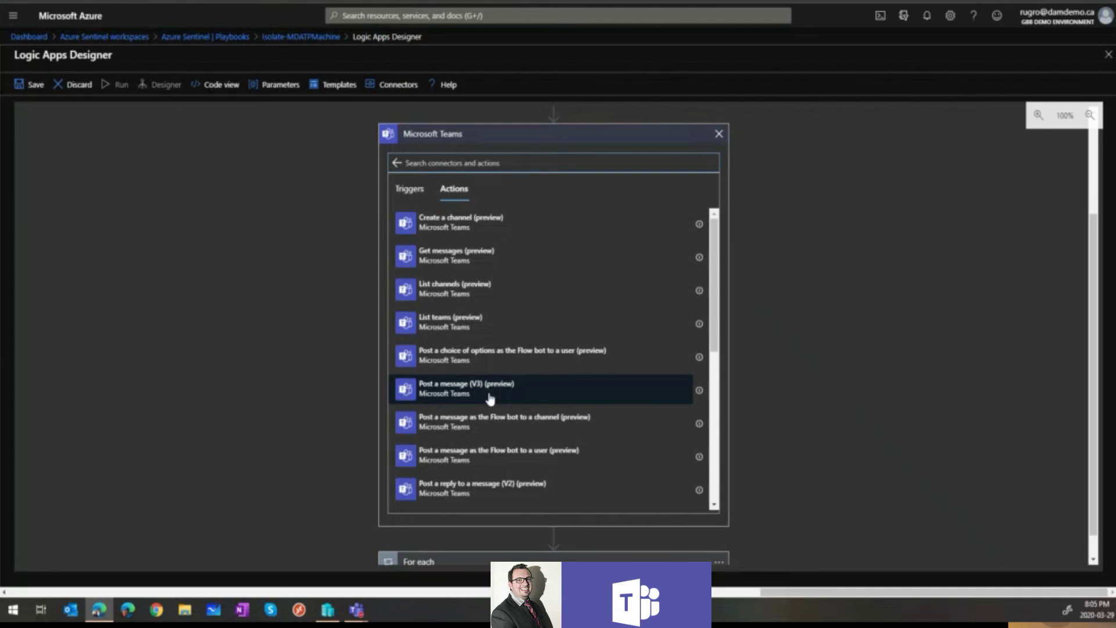
{"action": "scroll", "coordinate": [309, 410], "scroll_direction": "up", "scroll_amount": 3}
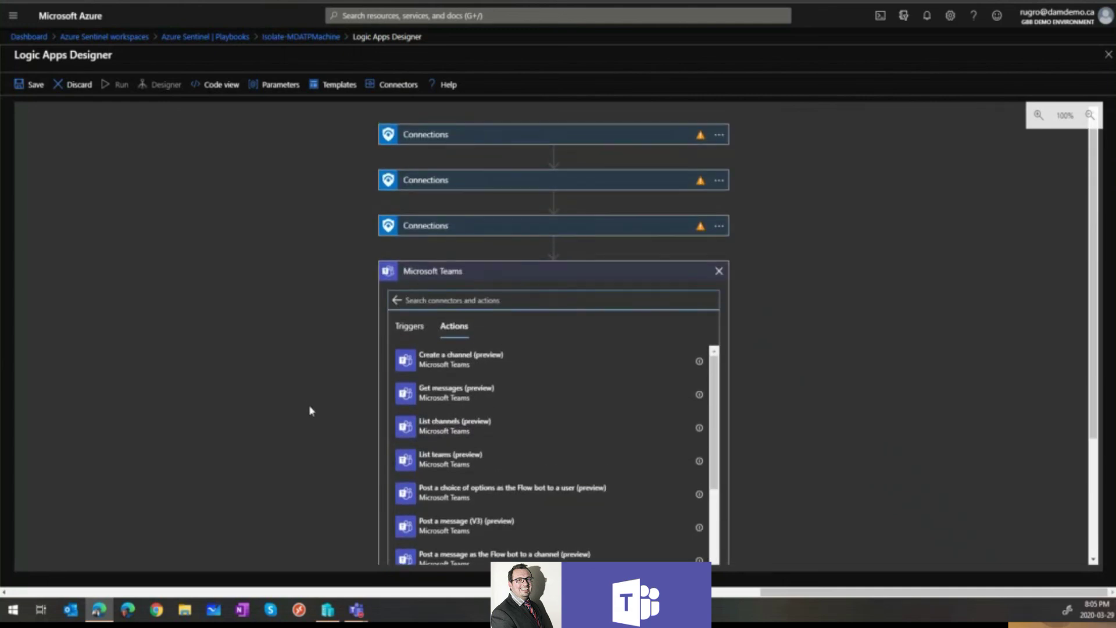
{"action": "left_click", "coordinate": [719, 272]}
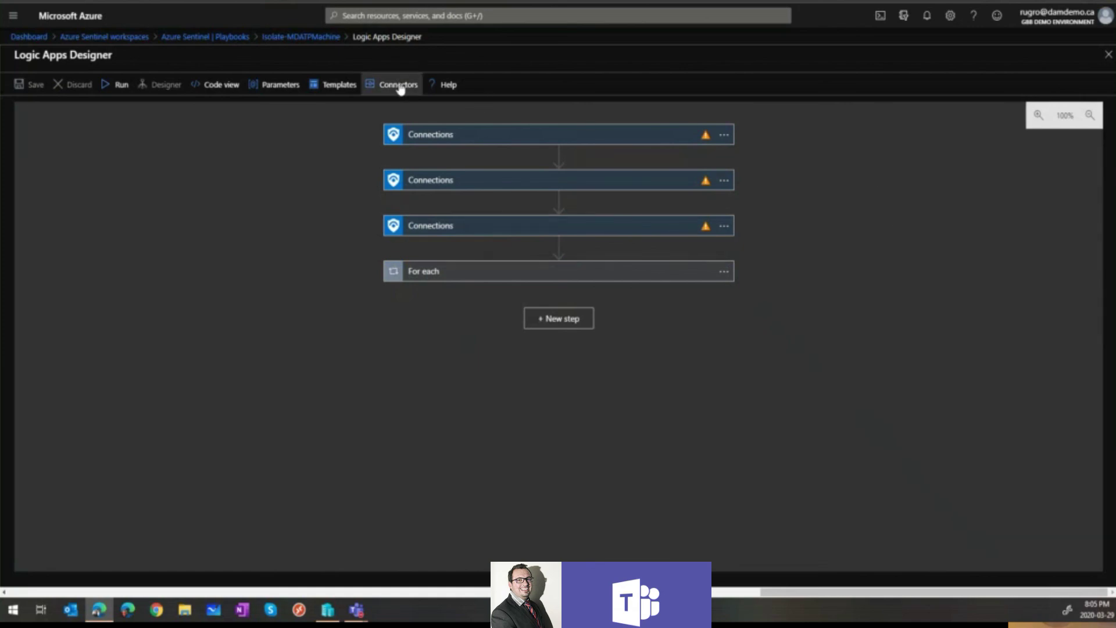
- Leave the Isolate-MDATPMachine playbook's designer and return to the Azure portal dashboard
{"action": "left_click", "coordinate": [285, 39]}
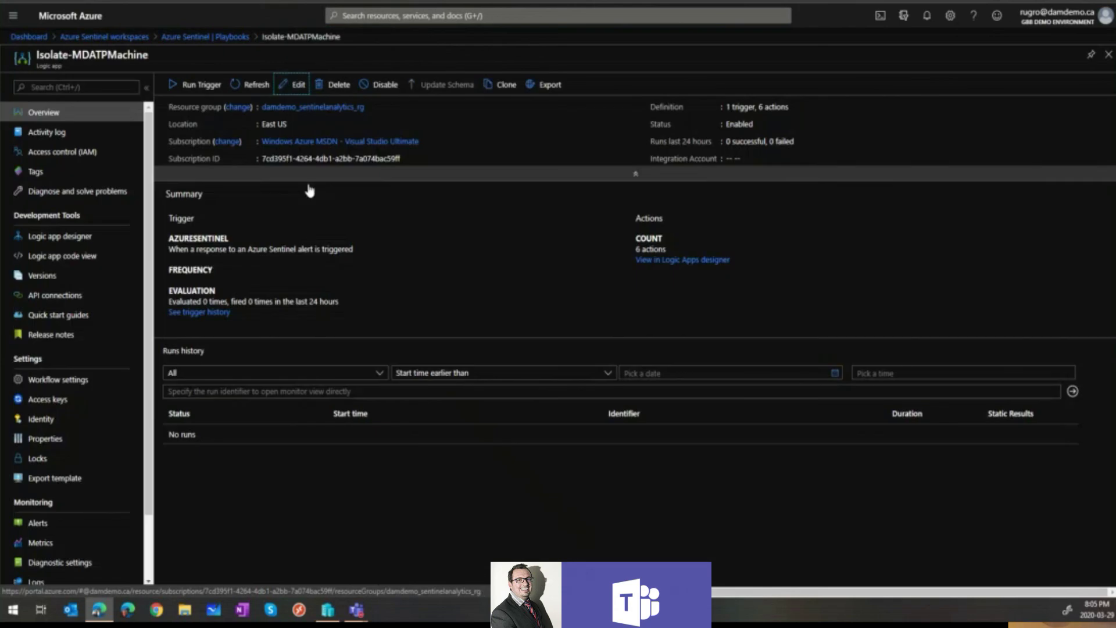
{"action": "left_click", "coordinate": [91, 39]}
{"action": "left_click", "coordinate": [26, 36]}
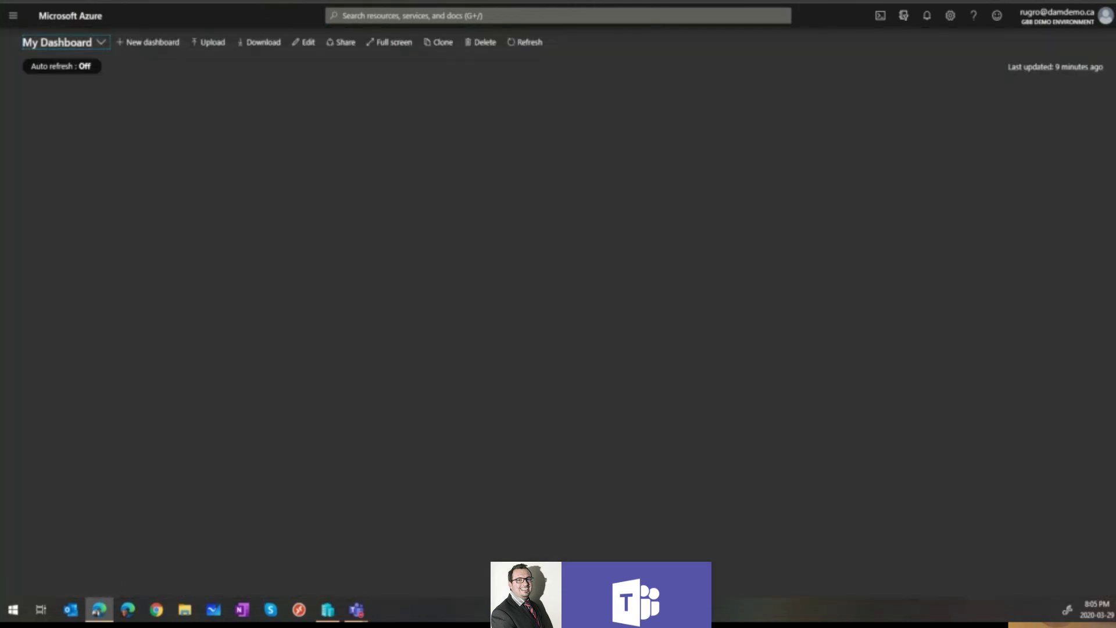